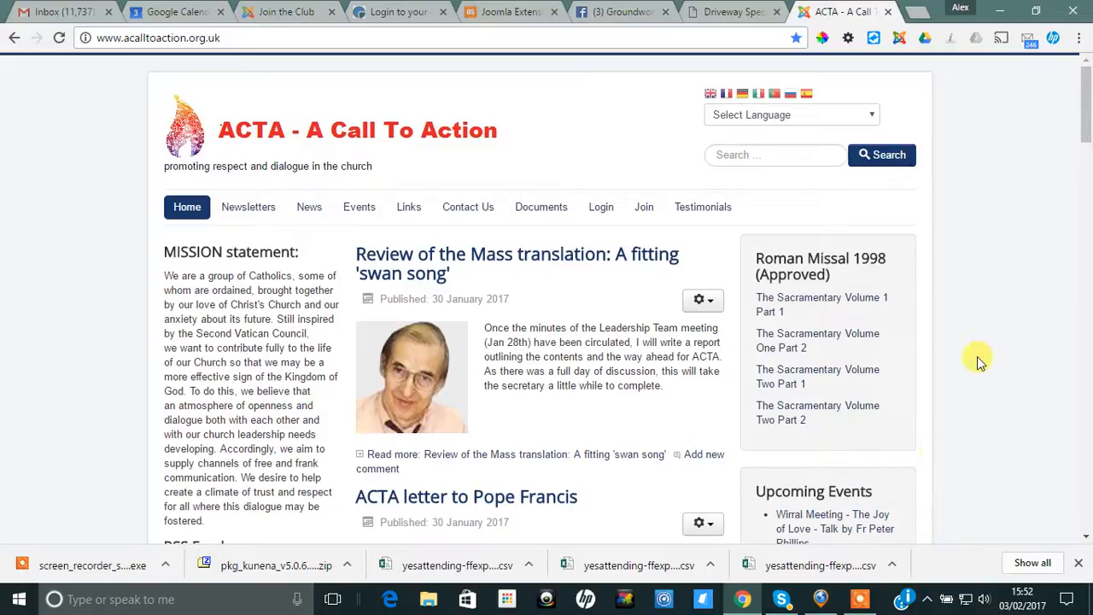
# Step: Examine the Upcoming Events list on the home page, including its links below the last event
pyautogui.scroll(-4, 972, 363)
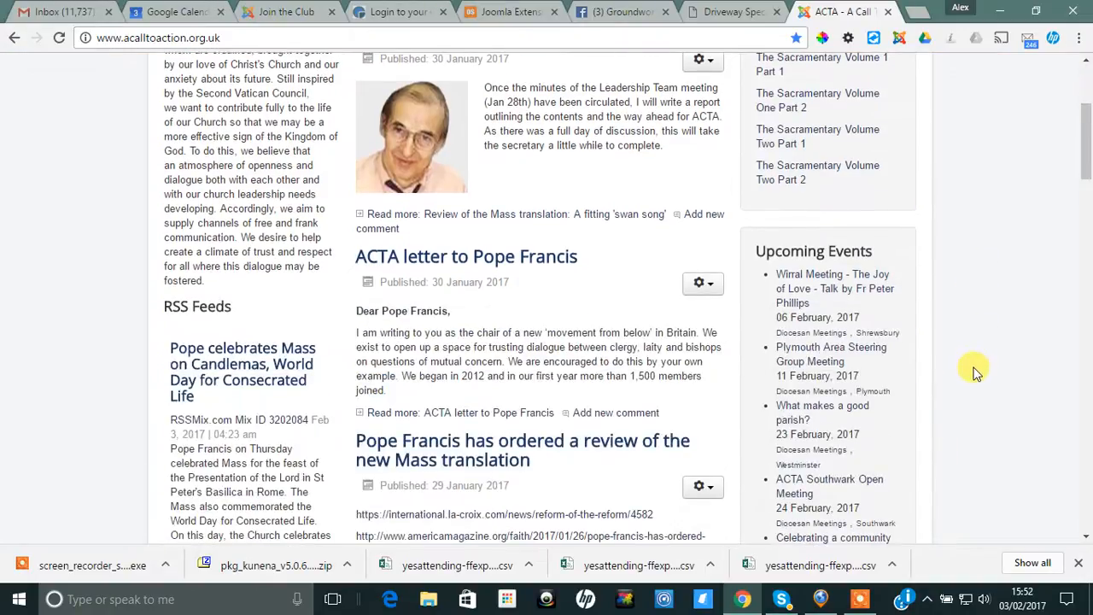
pyautogui.scroll(-2, 921, 298)
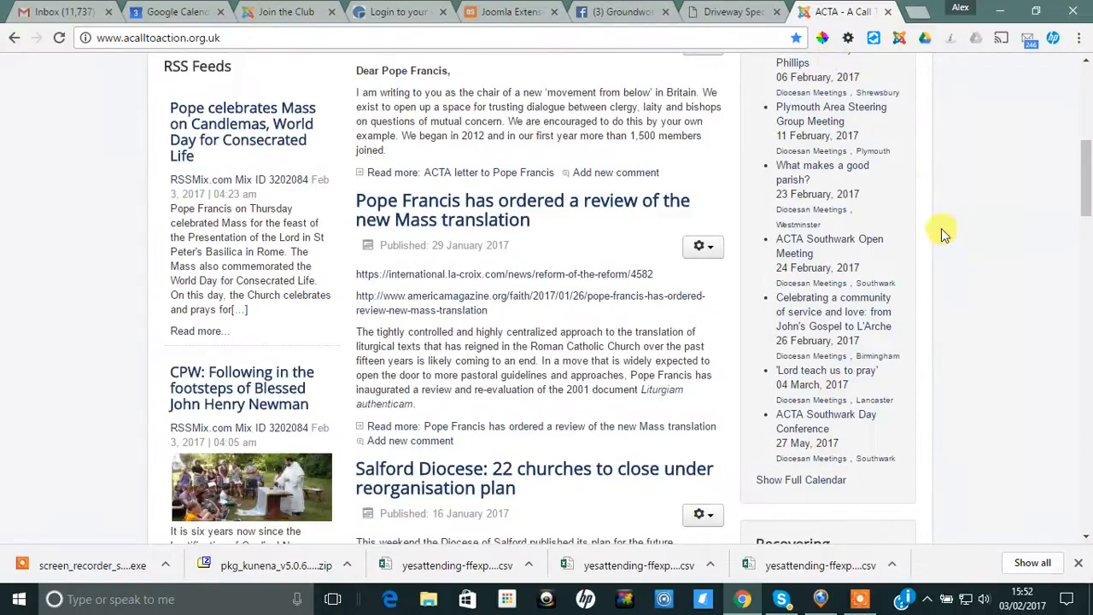
pyautogui.scroll(1, 974, 286)
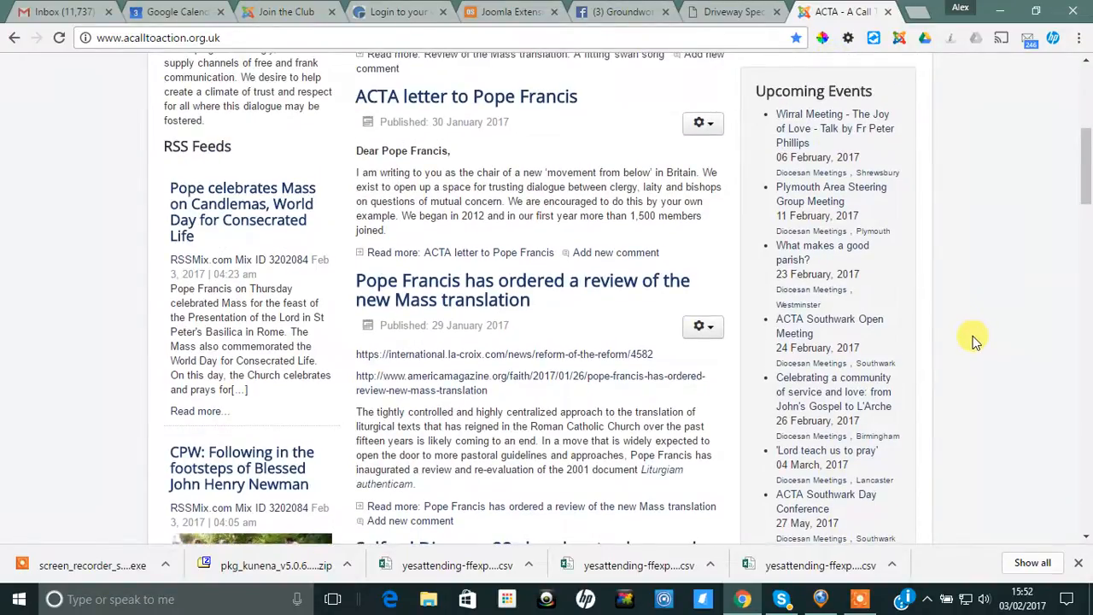
pyautogui.scroll(2, 974, 340)
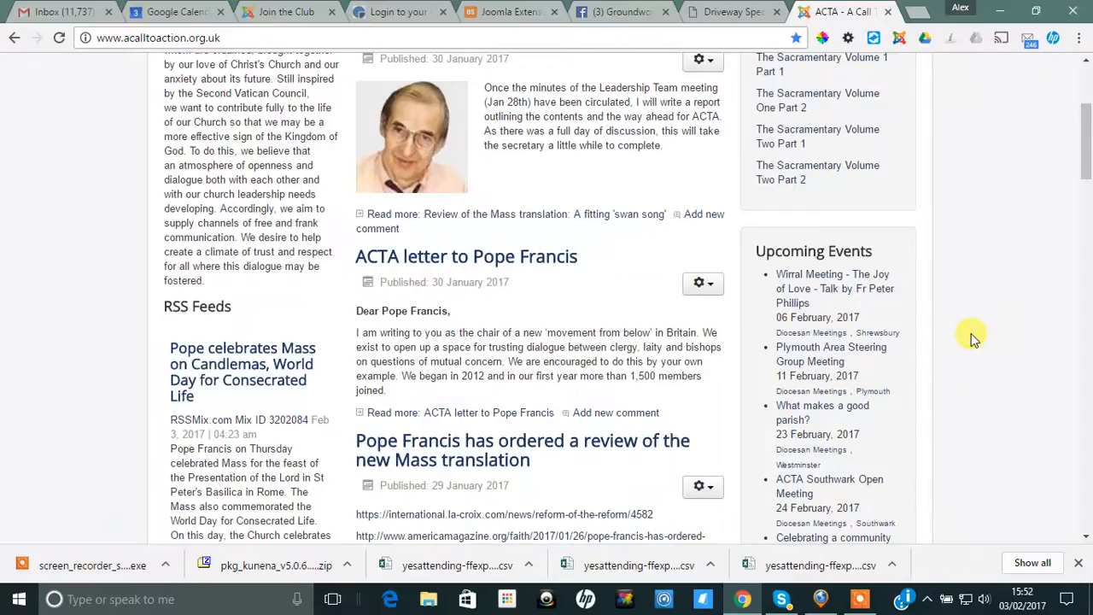
pyautogui.scroll(-3, 971, 333)
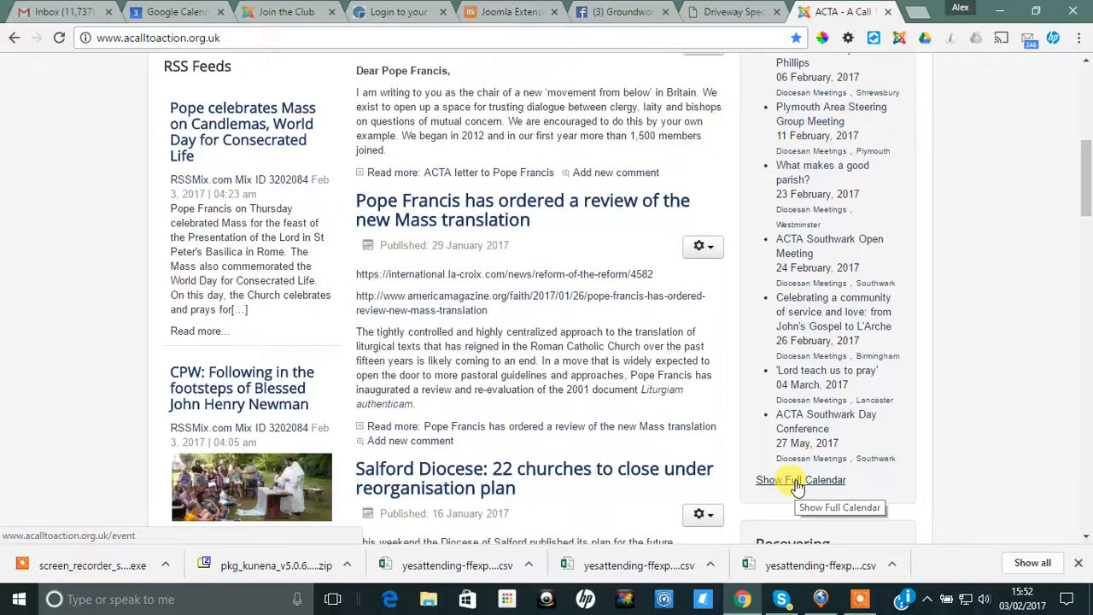
pyautogui.scroll(6, 942, 430)
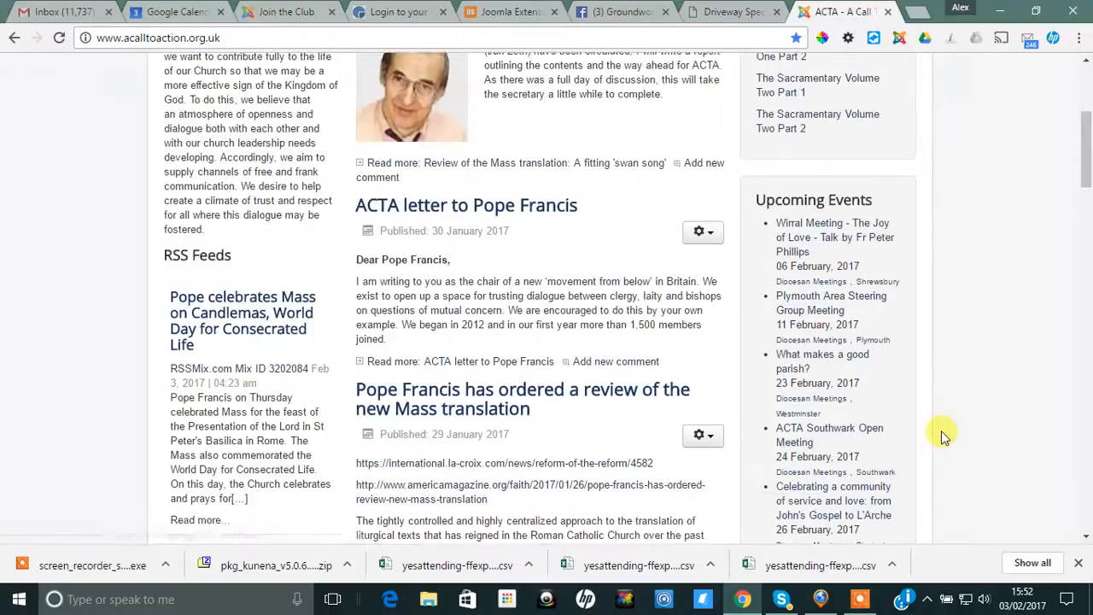
# Step: Log in to the website with the pre-filled account credentials
pyautogui.click(602, 208)
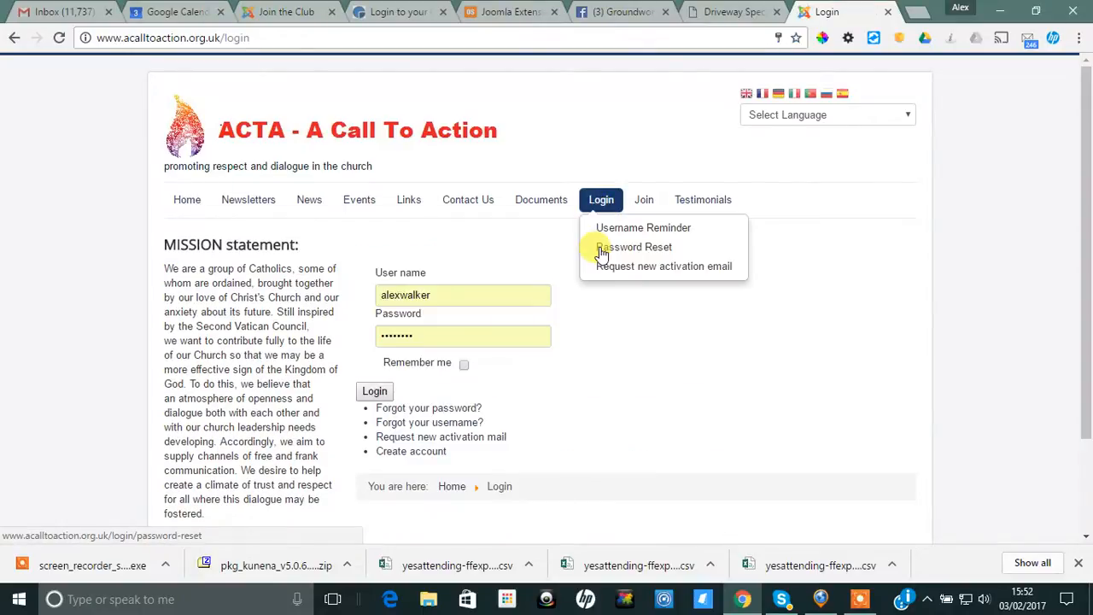
pyautogui.scroll(-1, 727, 361)
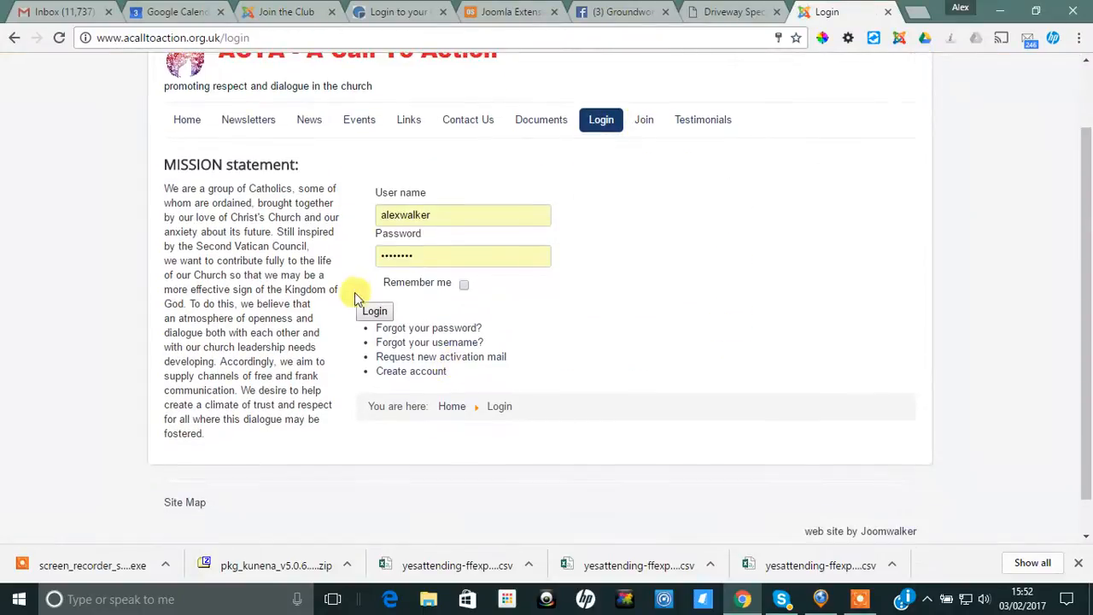
pyautogui.click(363, 314)
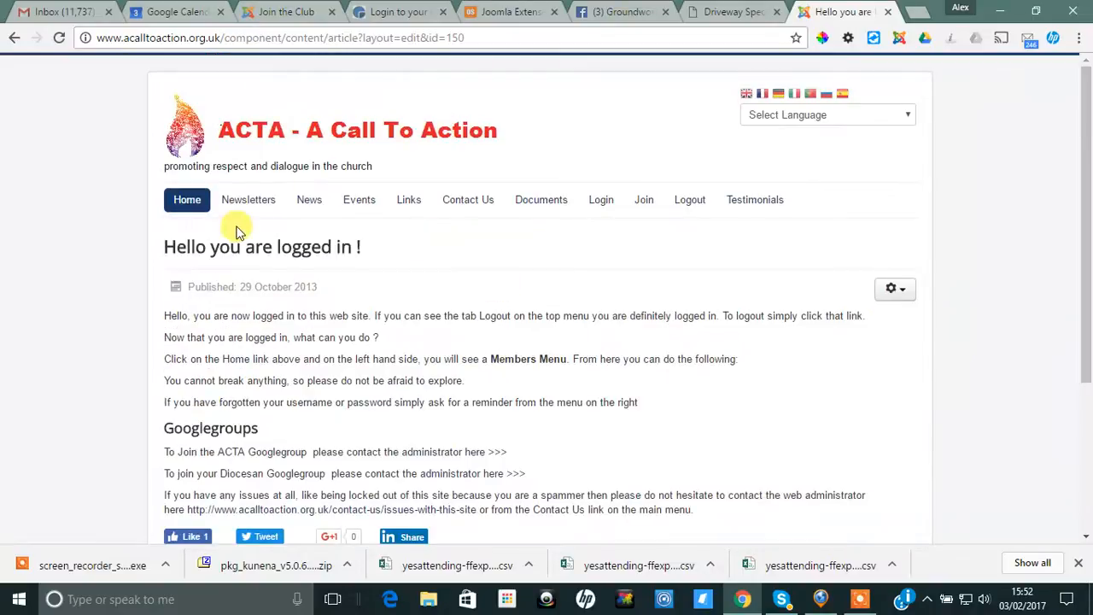
# Step: Return to the home page and start adding a new event from the Upcoming Events list
pyautogui.click(185, 203)
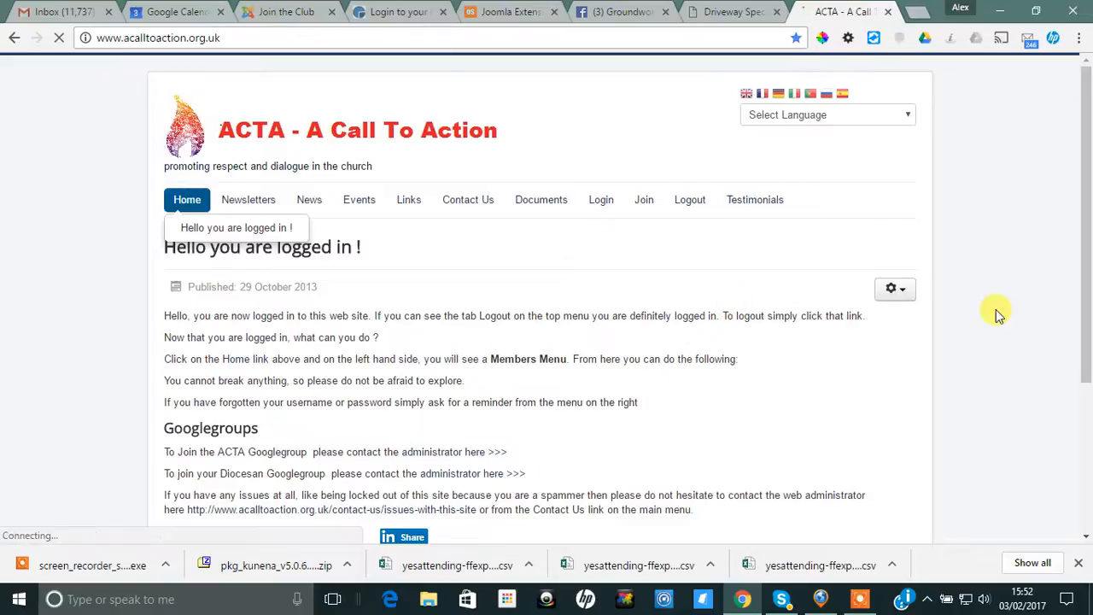
pyautogui.scroll(-3, 945, 400)
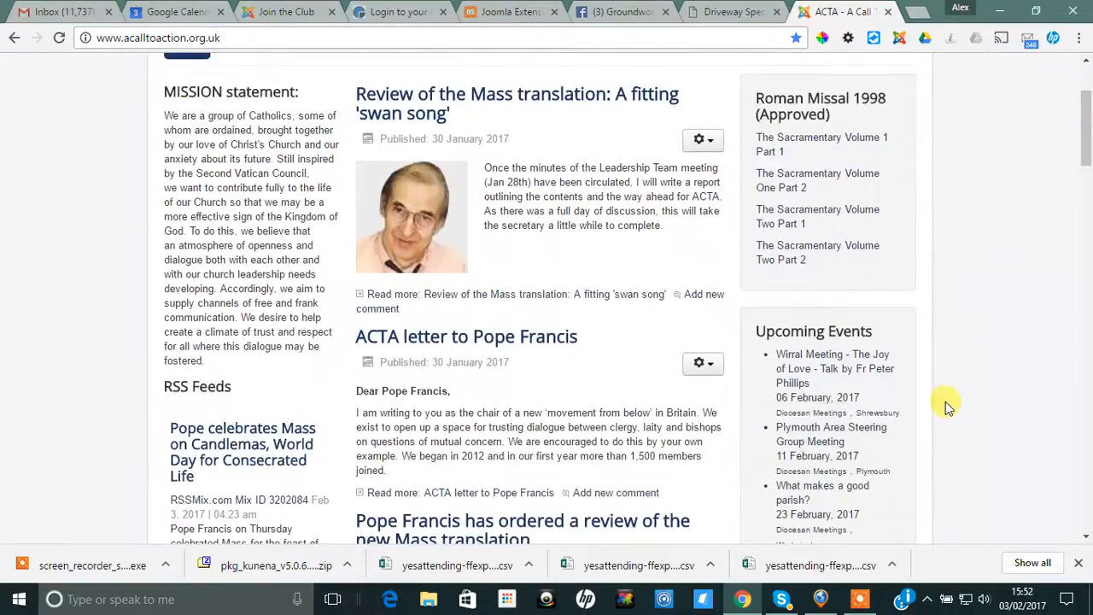
pyautogui.scroll(-3, 864, 391)
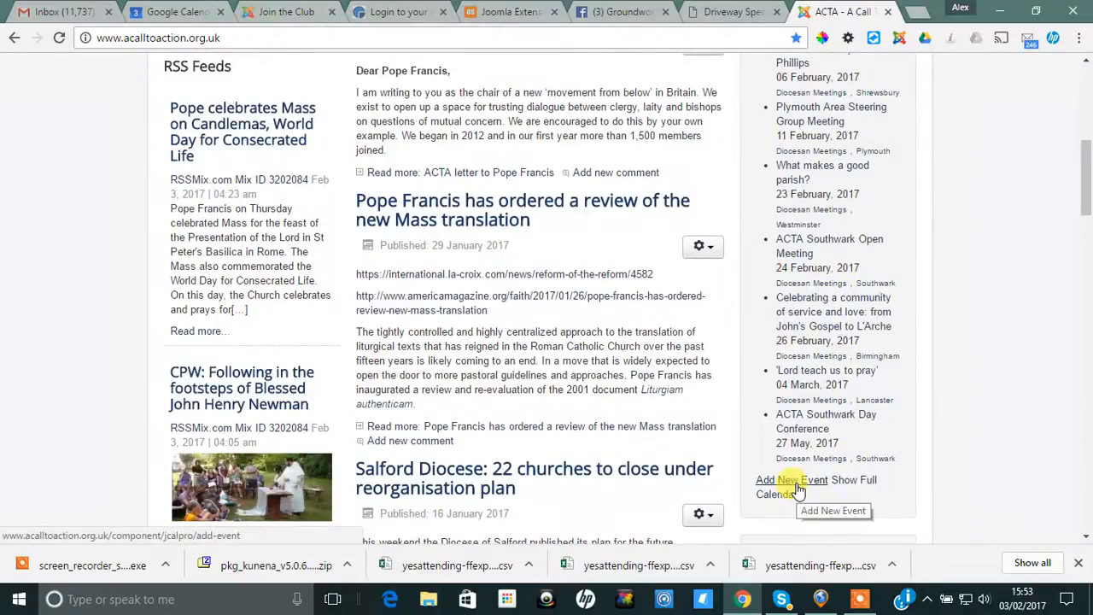
pyautogui.click(791, 483)
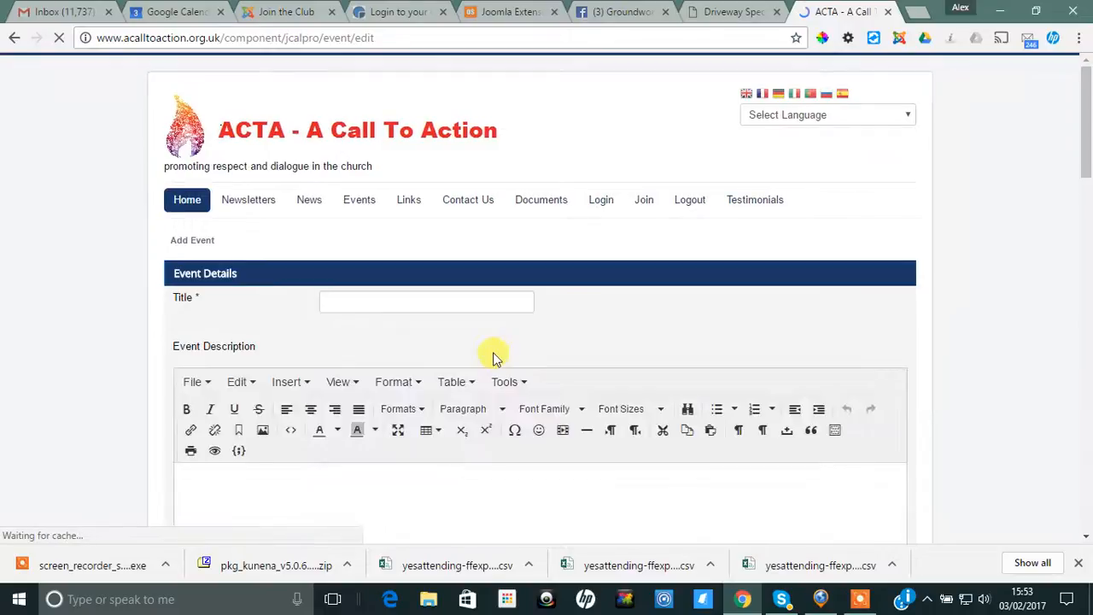
# Step: Title the event "Test Meeting" and enter "Test Meeting description" as its event description
pyautogui.click(350, 304)
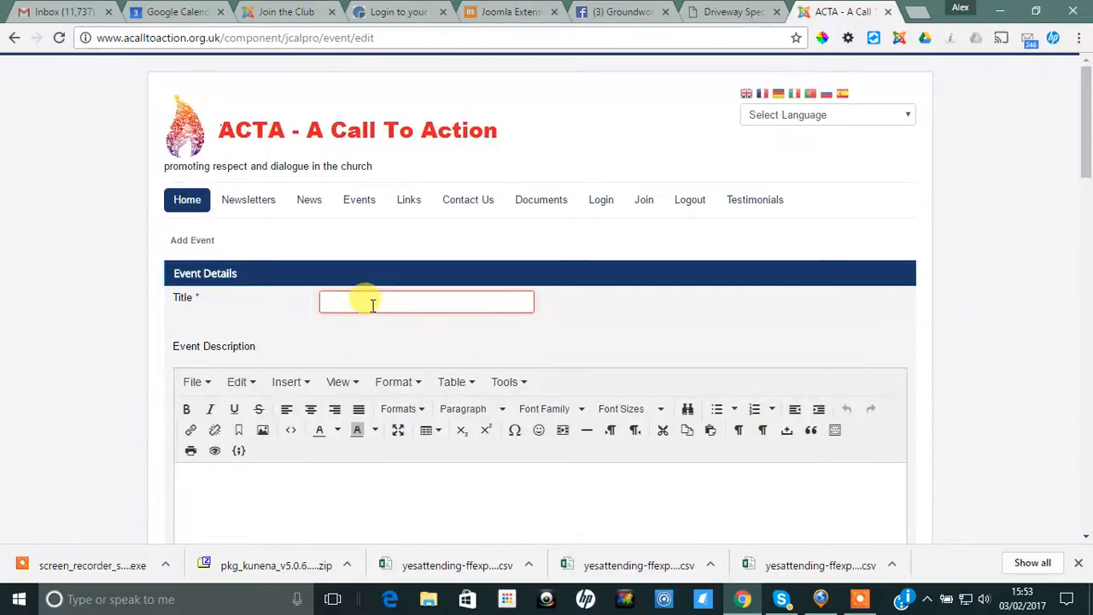
pyautogui.write('Test Meeting')
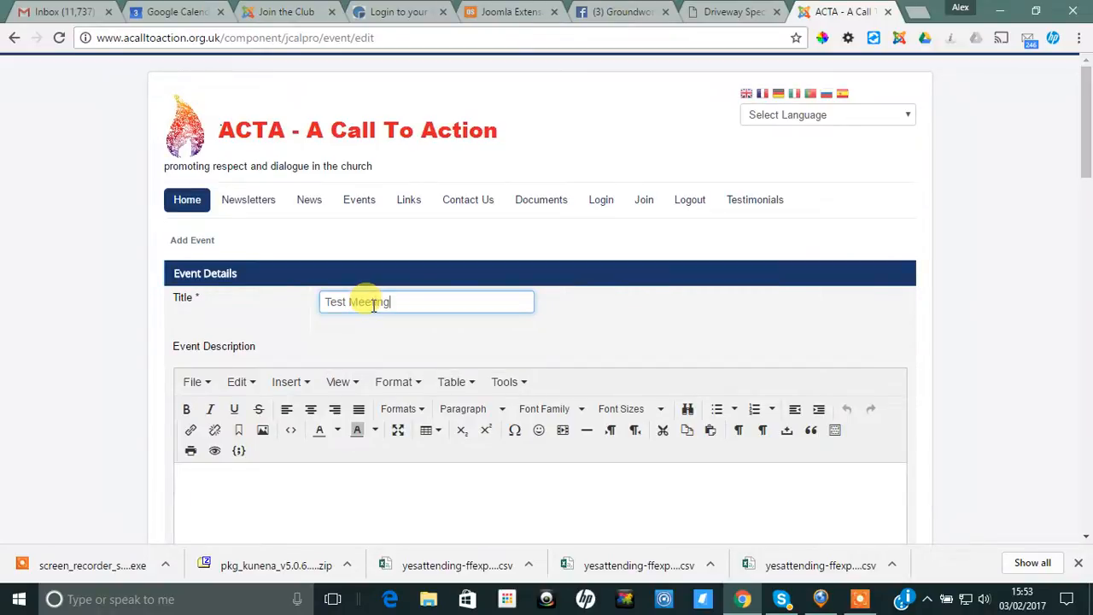
pyautogui.scroll(-1, 325, 376)
pyautogui.click(280, 448)
pyautogui.write('Test Mee')
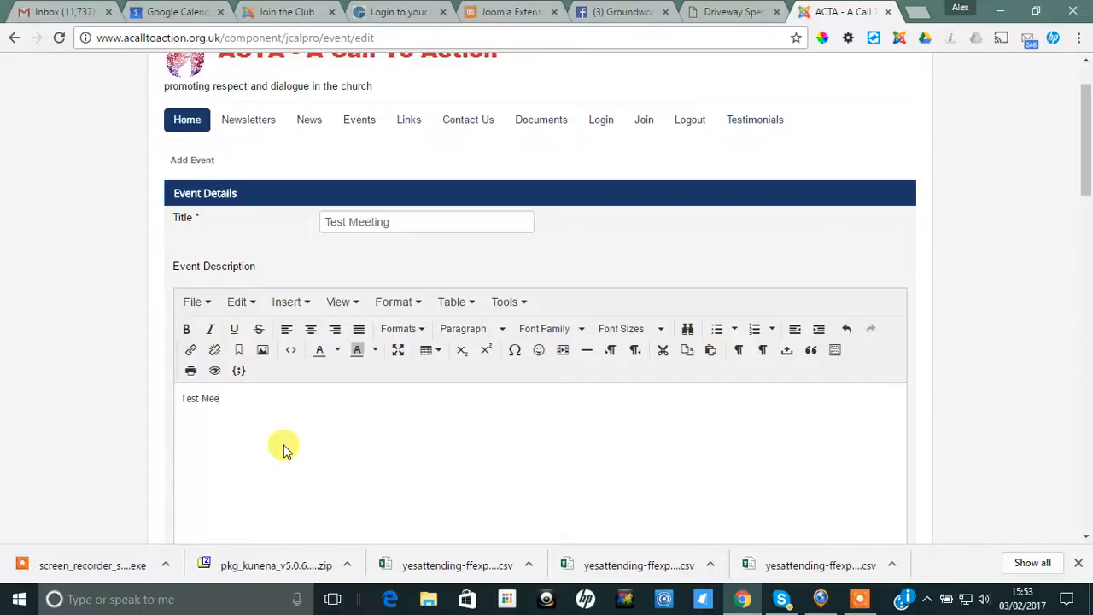
pyautogui.write('ting description')
# Step: Open the event's location selection and start creating a new location
pyautogui.scroll(-2, 290, 444)
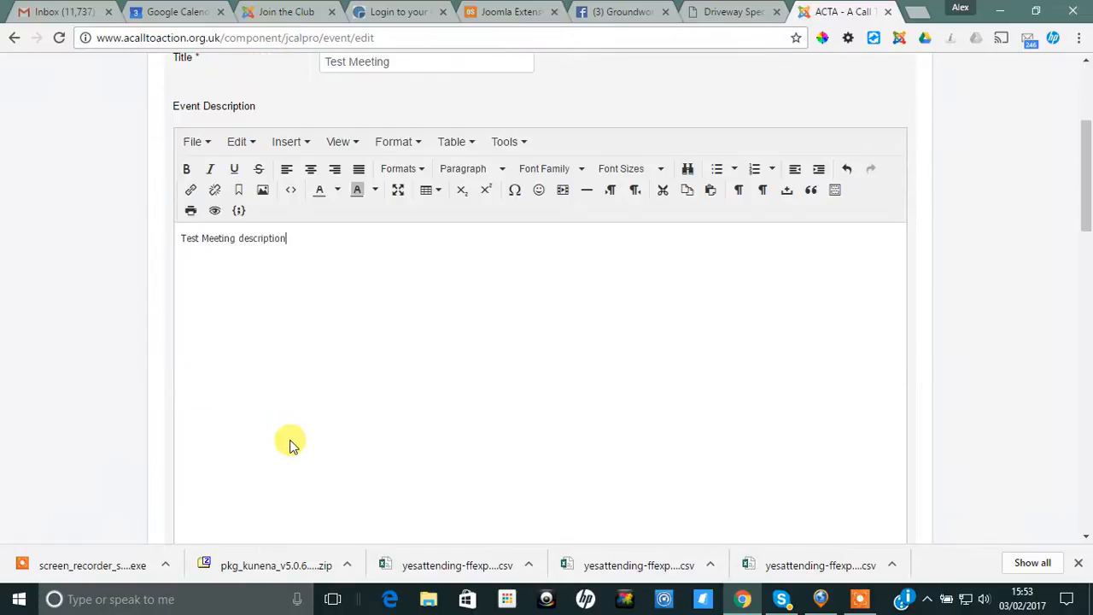
pyautogui.scroll(-2, 339, 408)
pyautogui.scroll(-2, 339, 410)
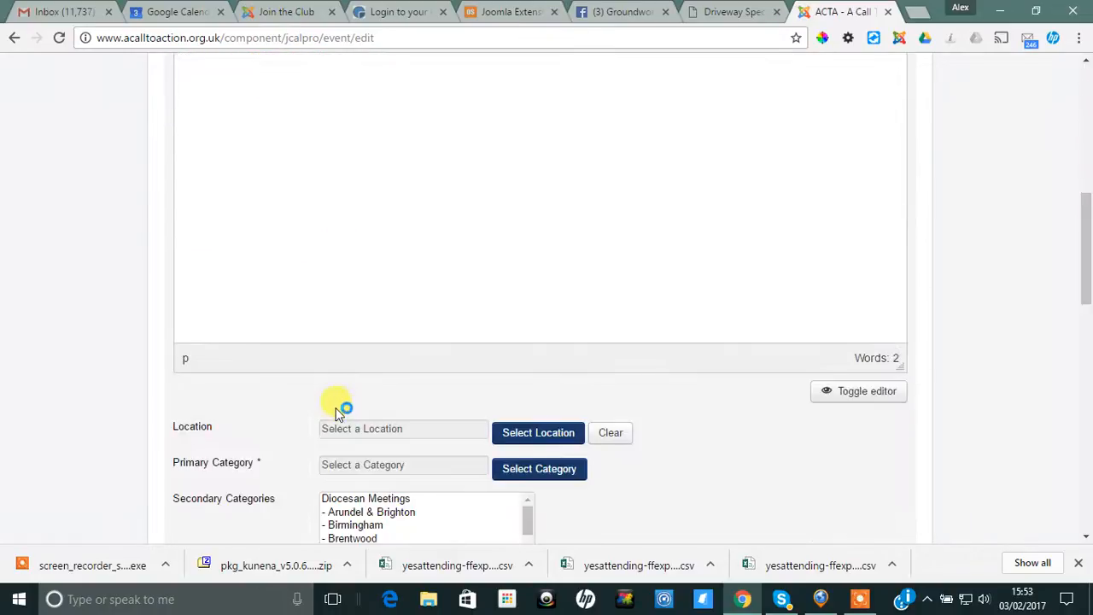
pyautogui.scroll(-1, 339, 412)
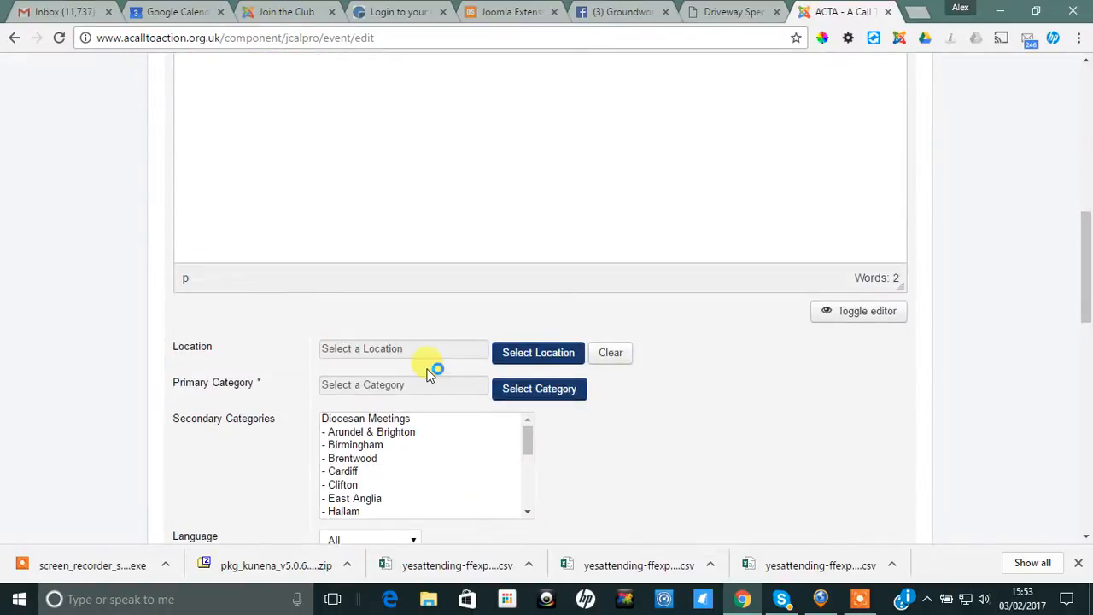
pyautogui.click(529, 362)
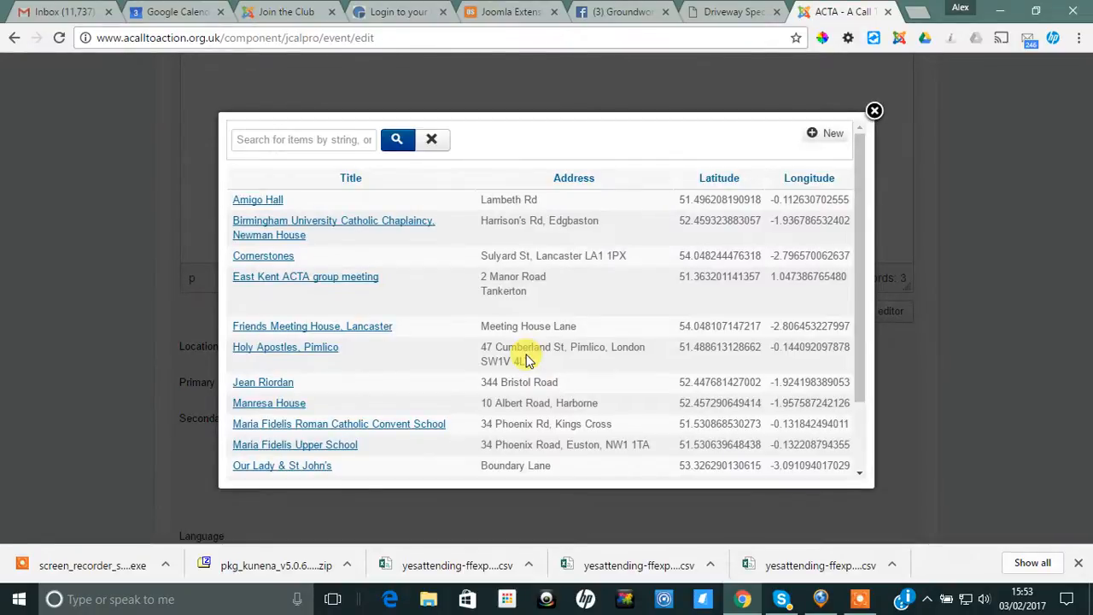
pyautogui.click(829, 140)
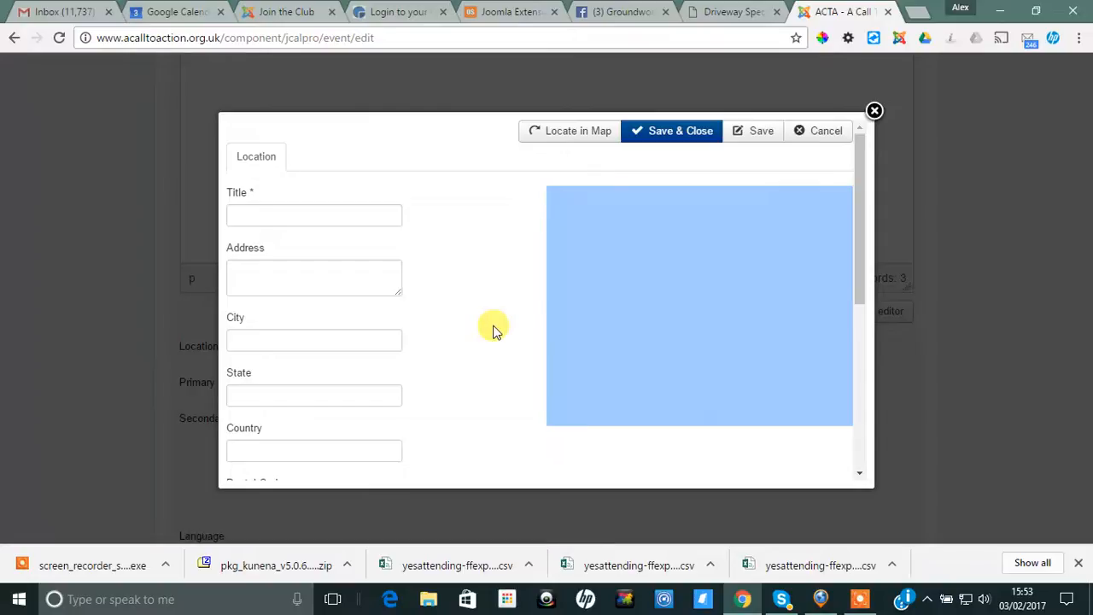
# Step: Title the location "My House" and fill in its address fields with a saved auto-fill address
pyautogui.click(278, 215)
pyautogui.write('My House')
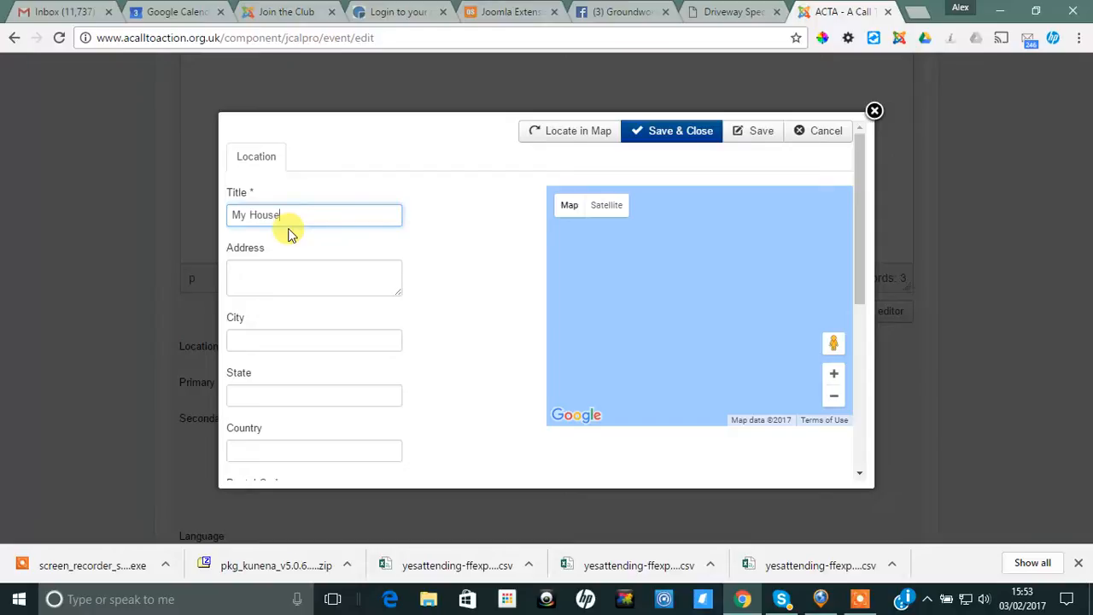
pyautogui.press('Tab')
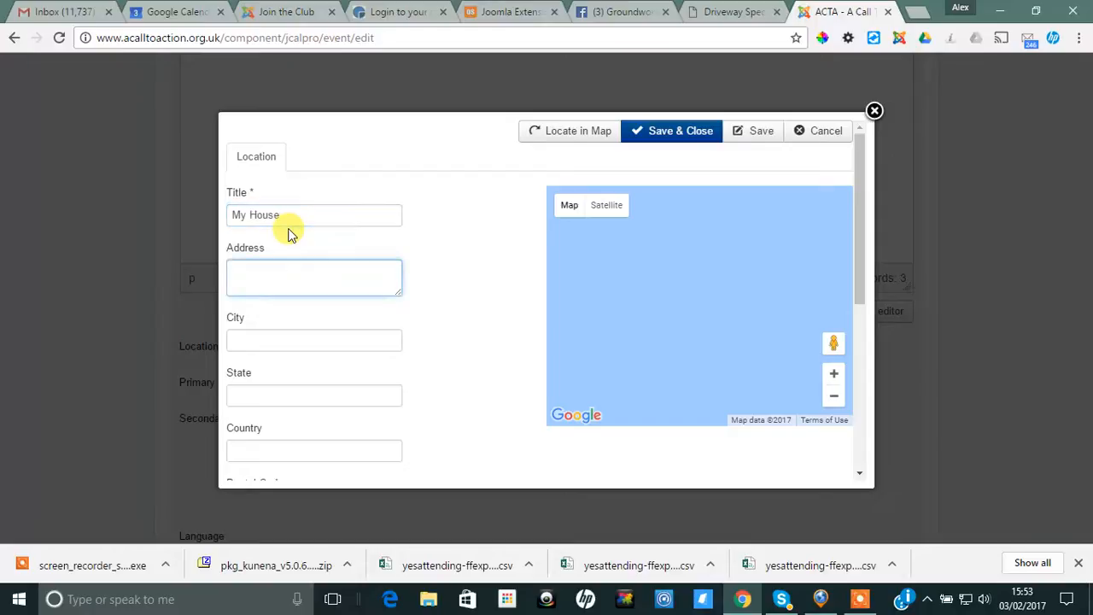
pyautogui.write('28')
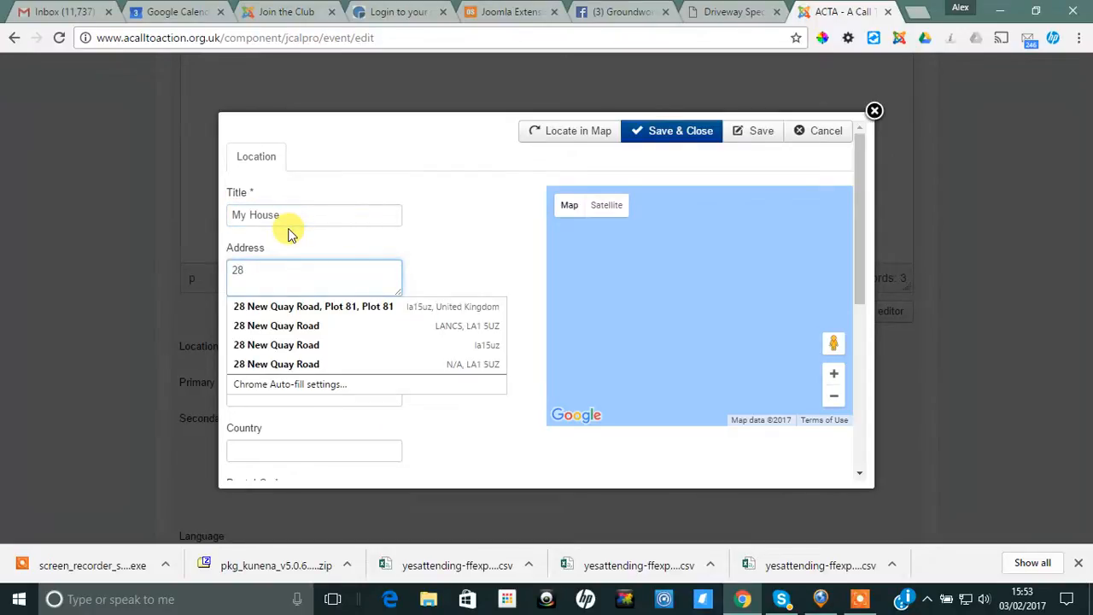
pyautogui.click(285, 322)
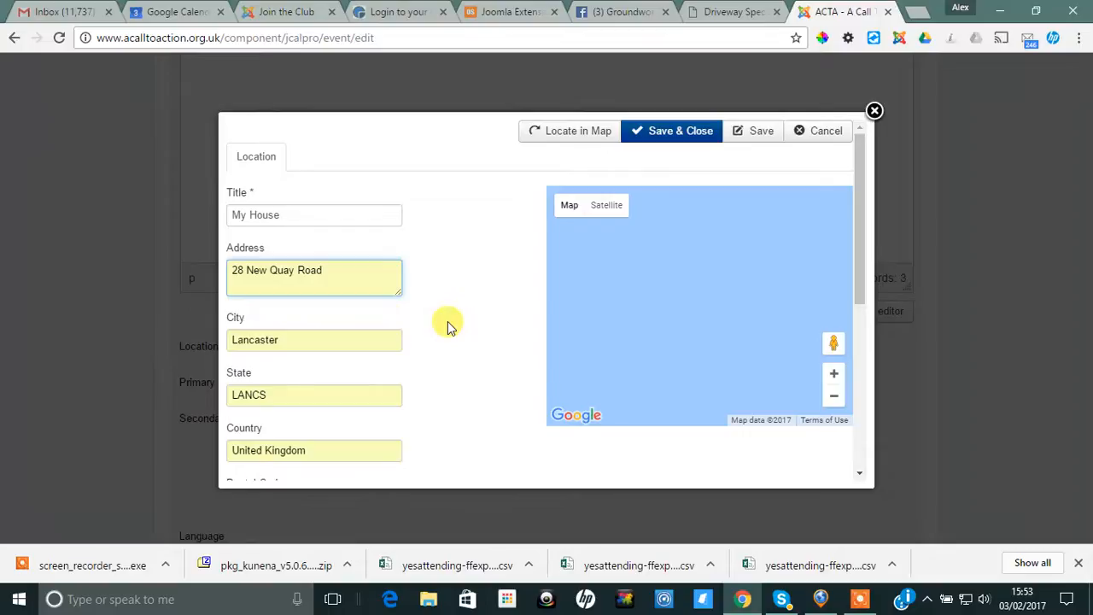
# Step: Check the location's address details, locate the address in the map, and save and close the new location
pyautogui.scroll(-1, 447, 321)
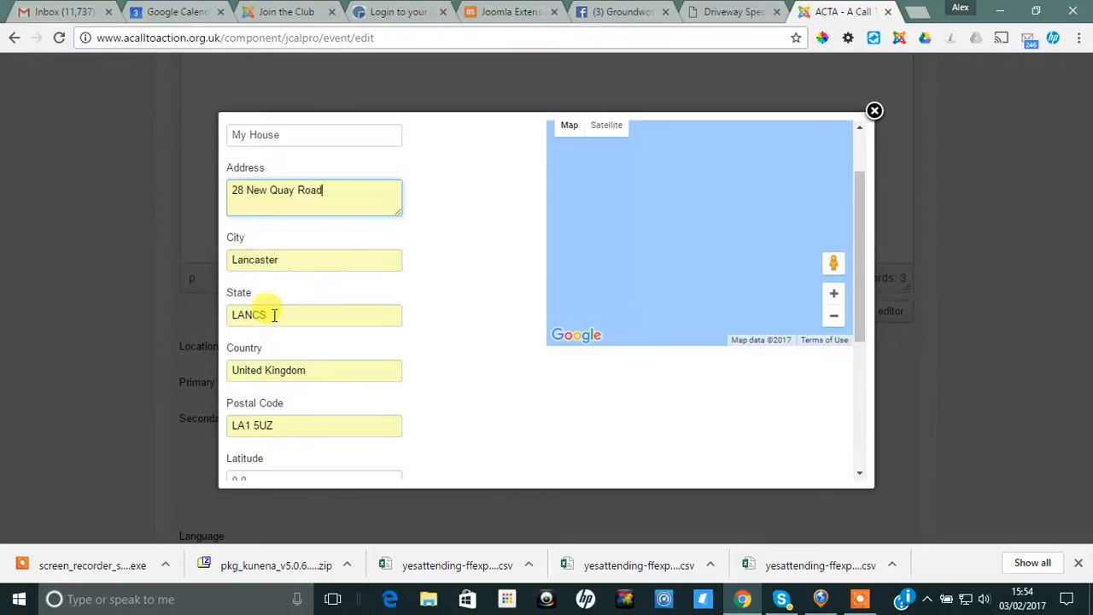
pyautogui.scroll(-1, 256, 359)
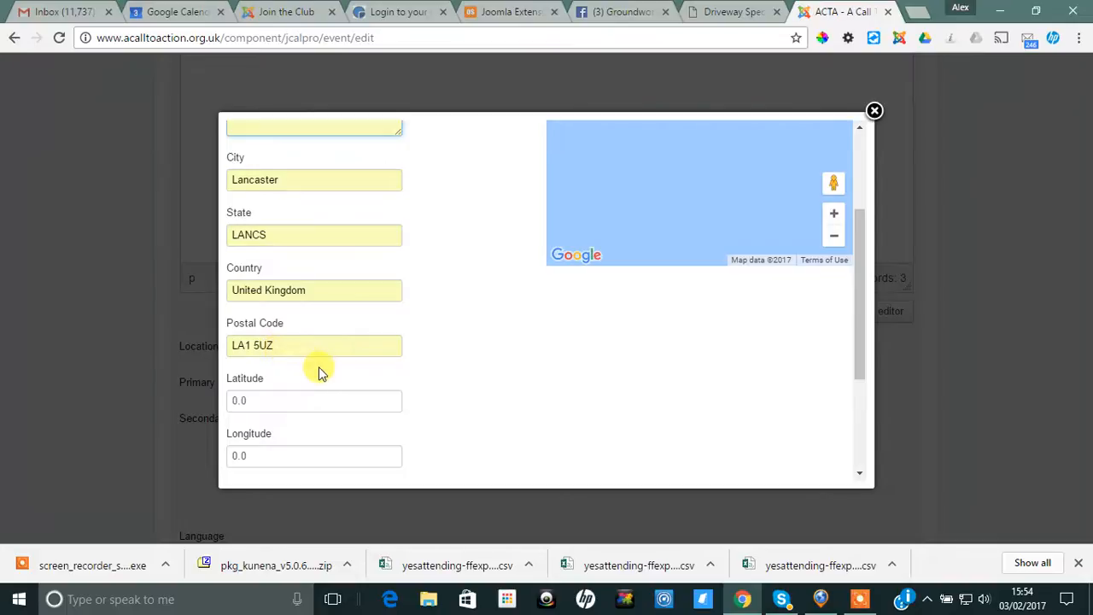
pyautogui.scroll(-2, 317, 370)
pyautogui.scroll(4, 317, 369)
pyautogui.scroll(1, 318, 370)
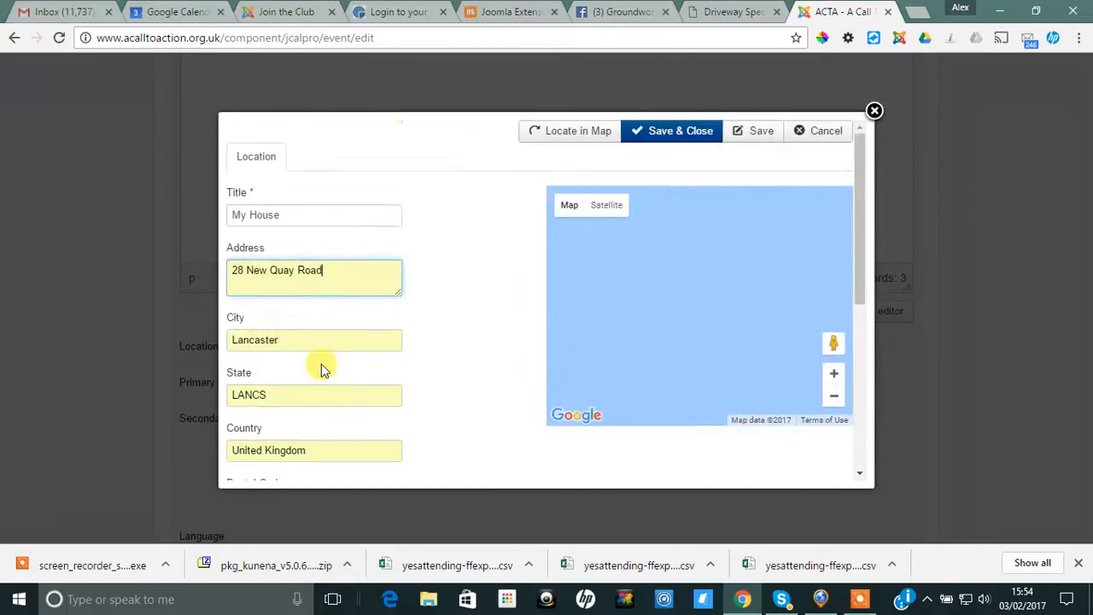
pyautogui.click(586, 139)
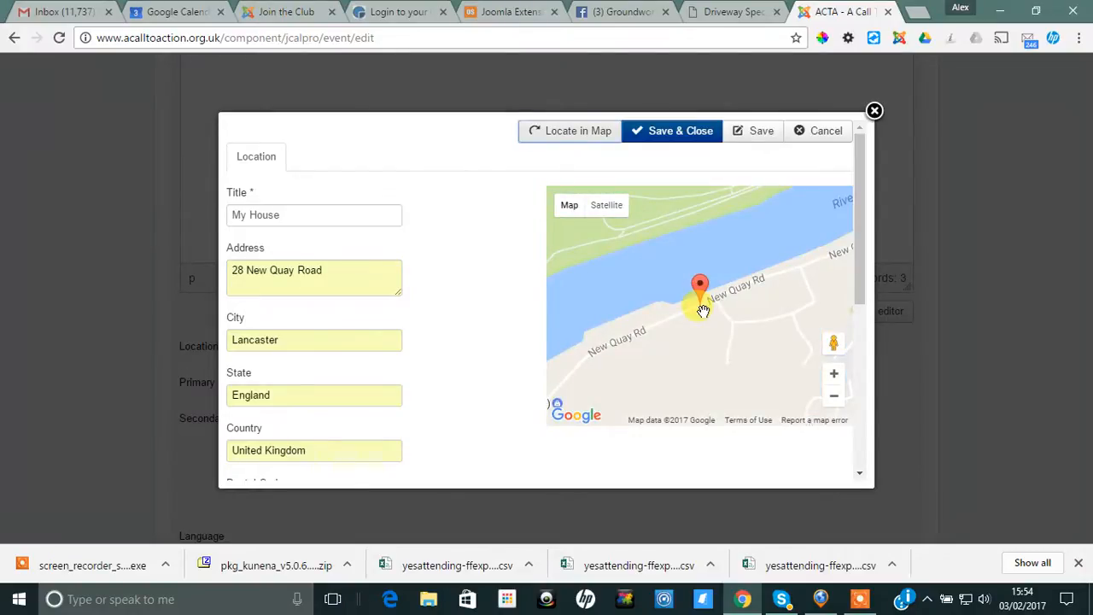
pyautogui.scroll(-4, 449, 332)
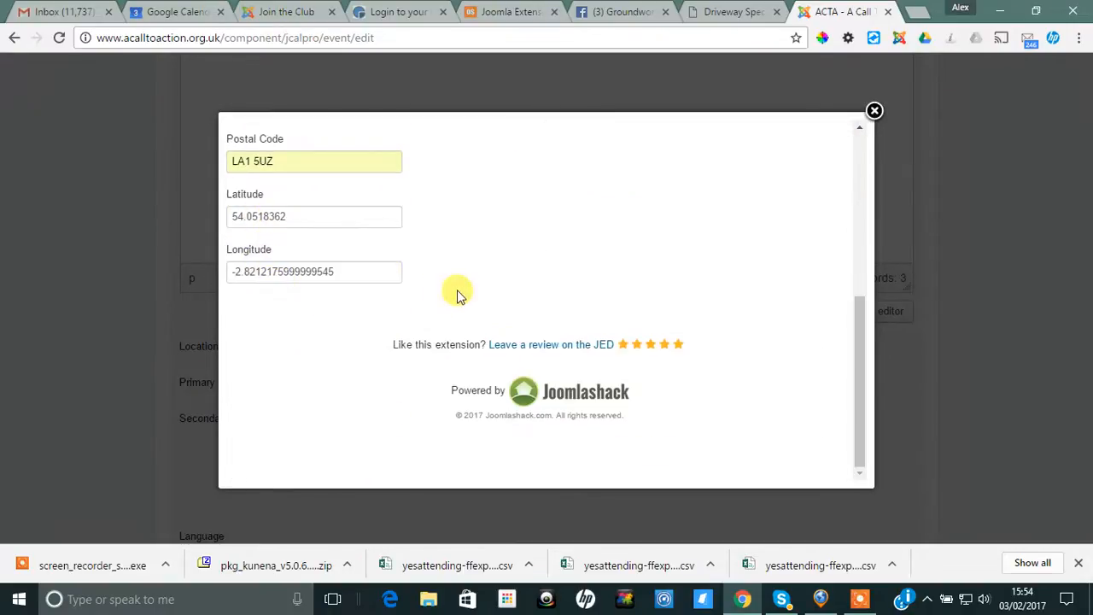
pyautogui.scroll(5, 458, 295)
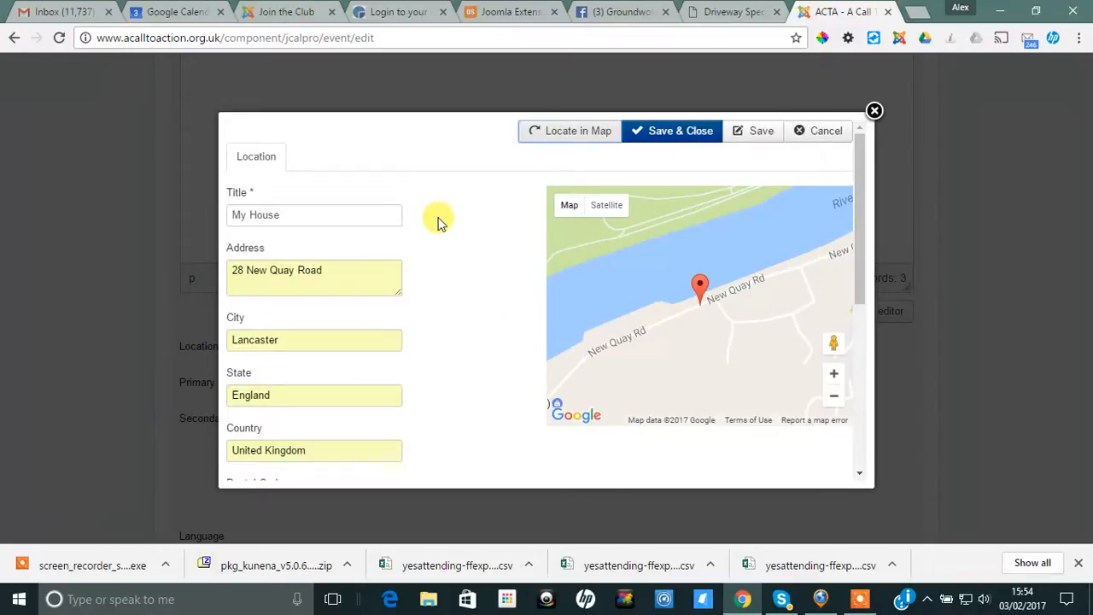
pyautogui.click(683, 139)
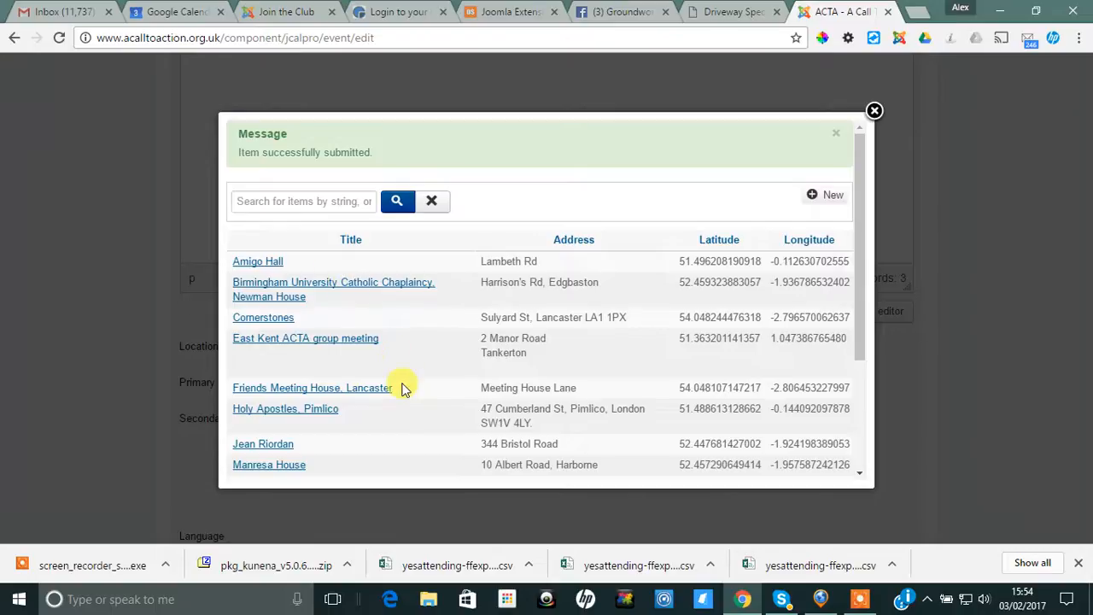
# Step: Search the list of locations for "my house"
pyautogui.scroll(-2, 393, 368)
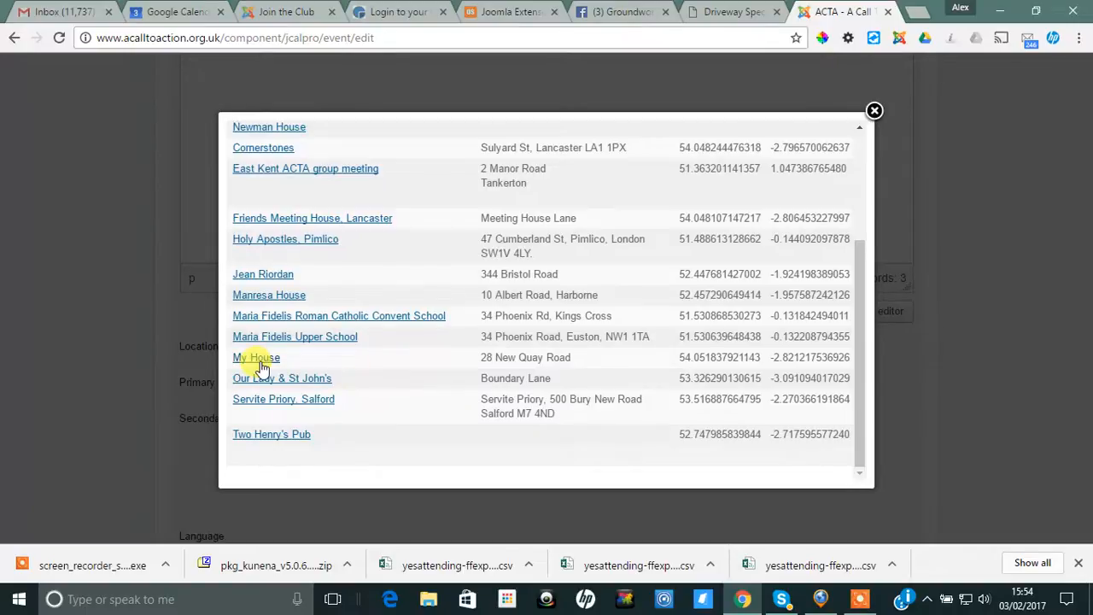
pyautogui.scroll(3, 319, 390)
pyautogui.click(280, 207)
pyautogui.write('my house')
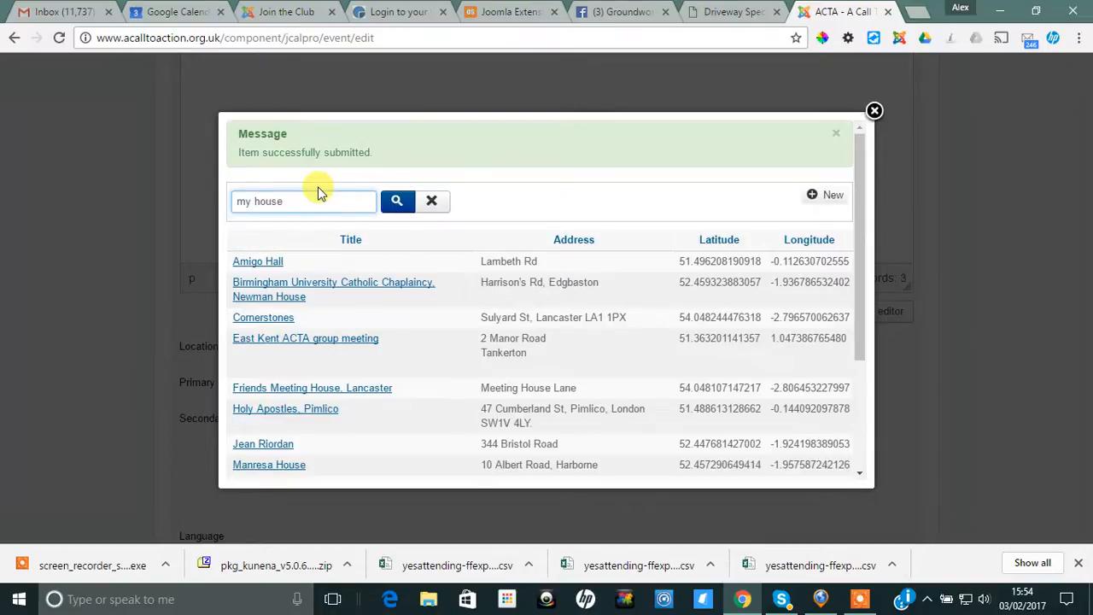
pyautogui.click(396, 203)
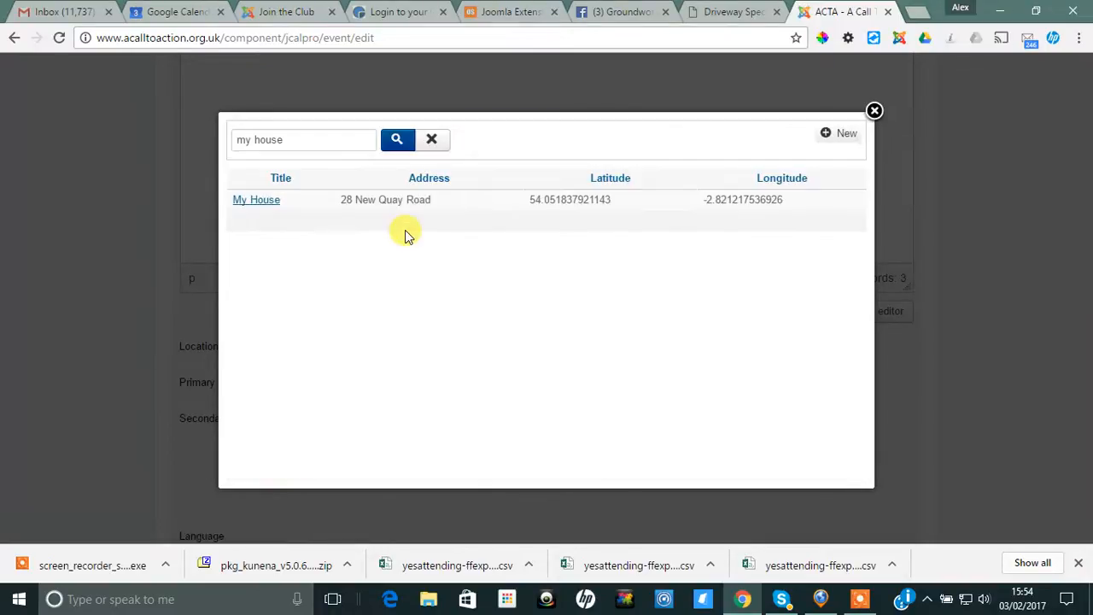
# Step: Choose "My House" as the event's location and set its primary category to Diocesan Meetings
pyautogui.click(253, 205)
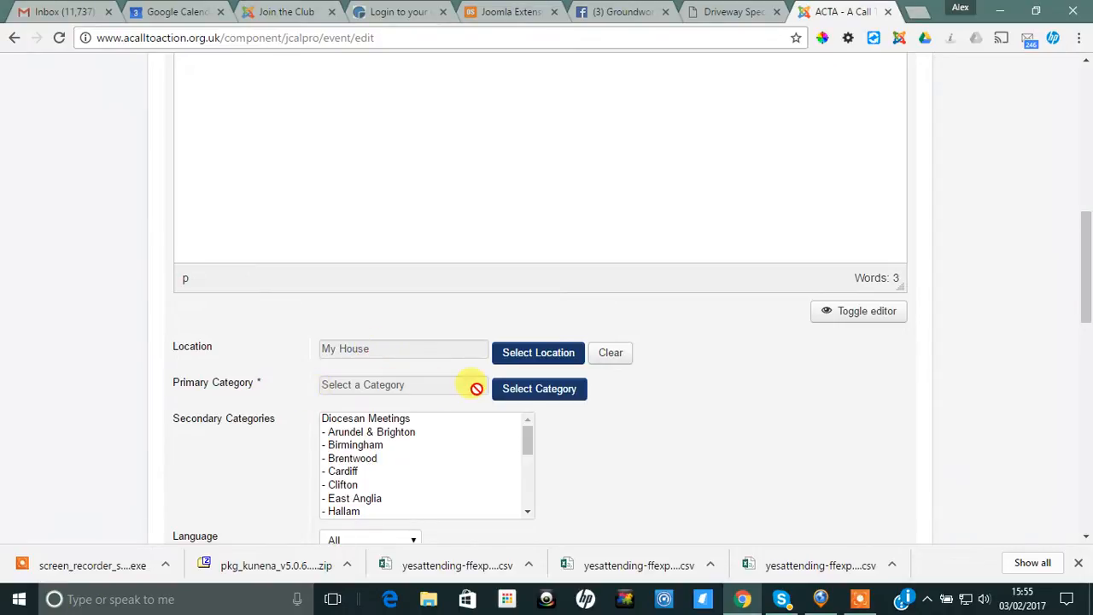
pyautogui.click(527, 396)
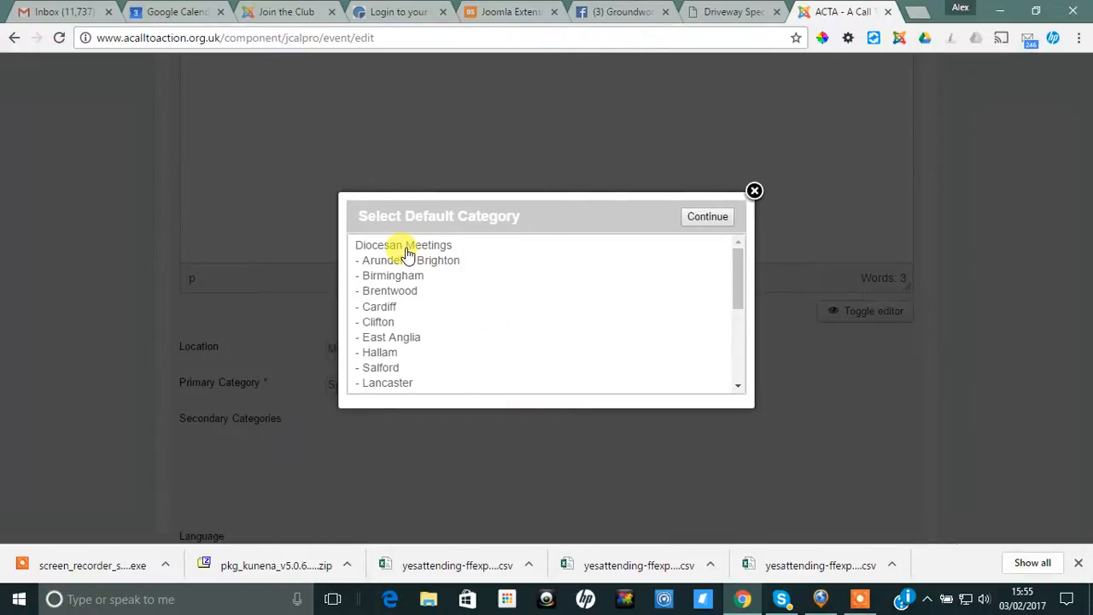
pyautogui.click(407, 247)
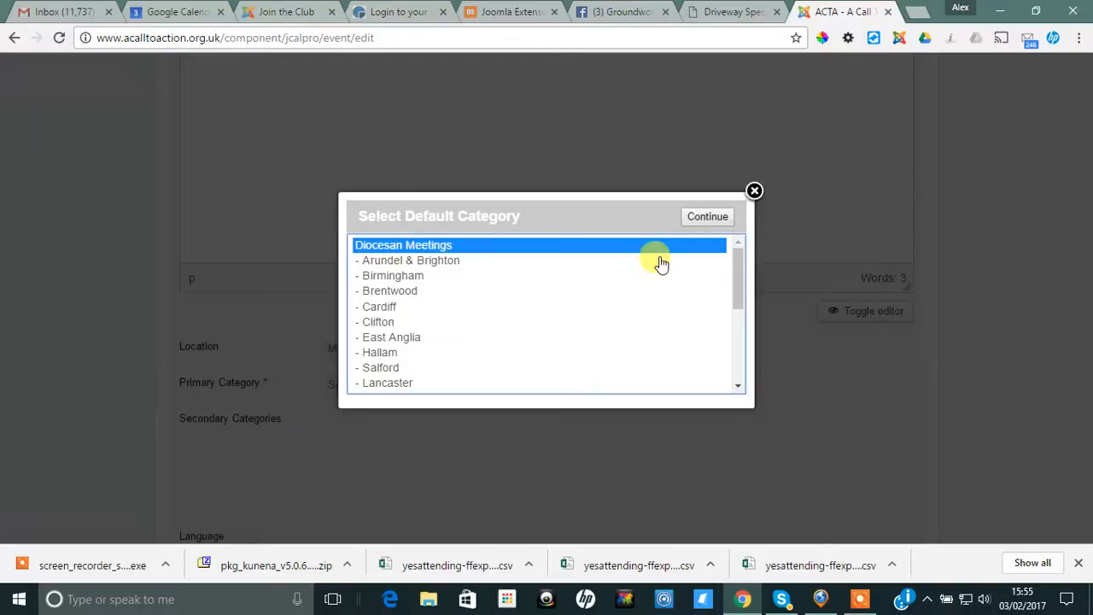
pyautogui.click(712, 218)
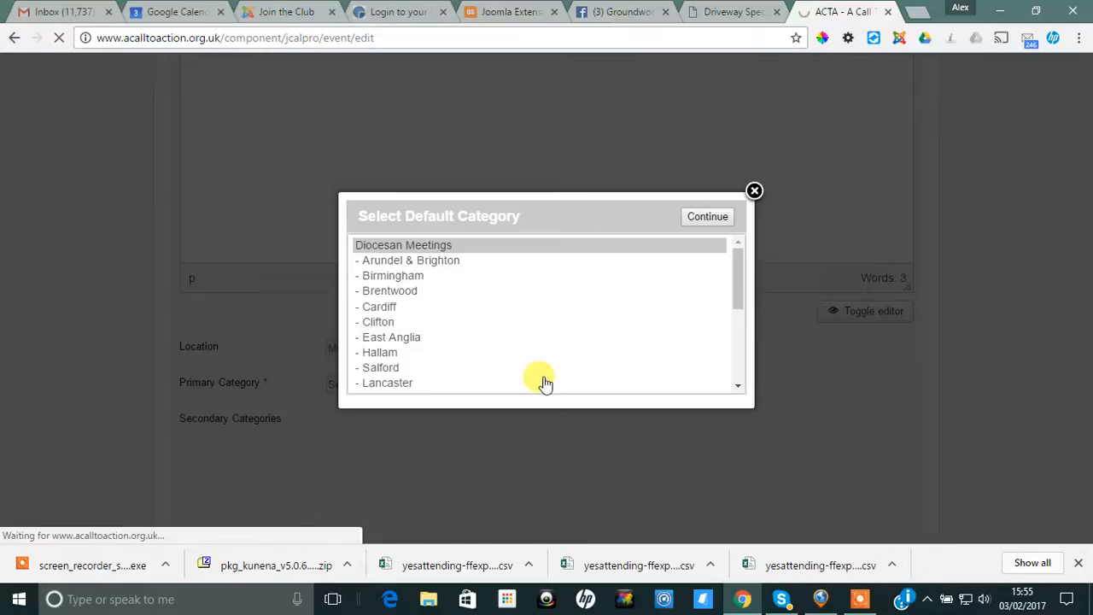
# Step: Select Lancaster as the event's secondary category
pyautogui.scroll(-10, 516, 419)
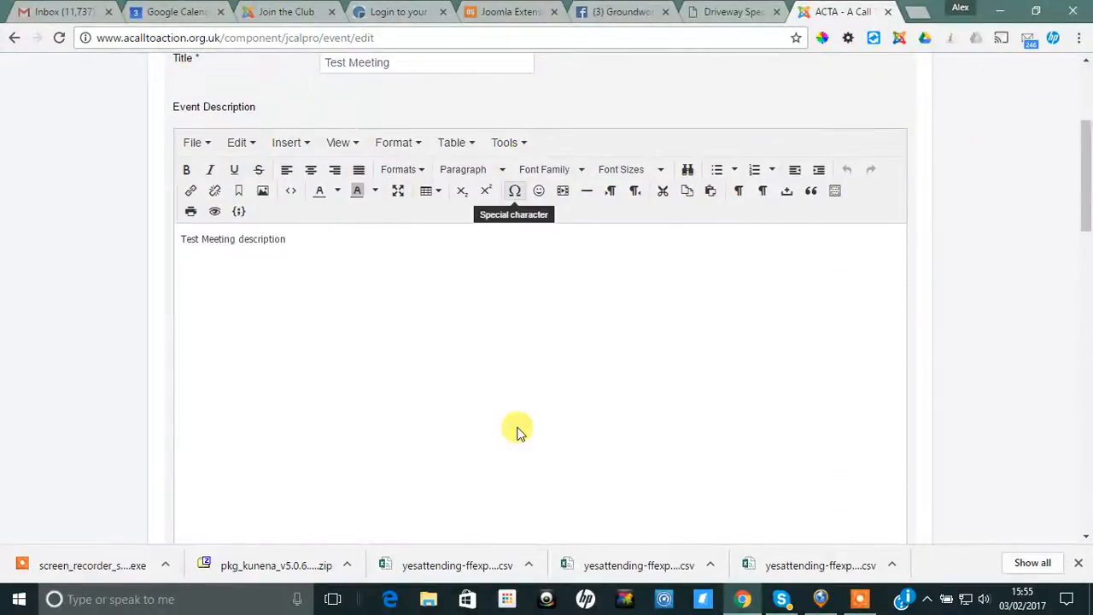
pyautogui.scroll(-6, 516, 433)
pyautogui.scroll(3, 516, 433)
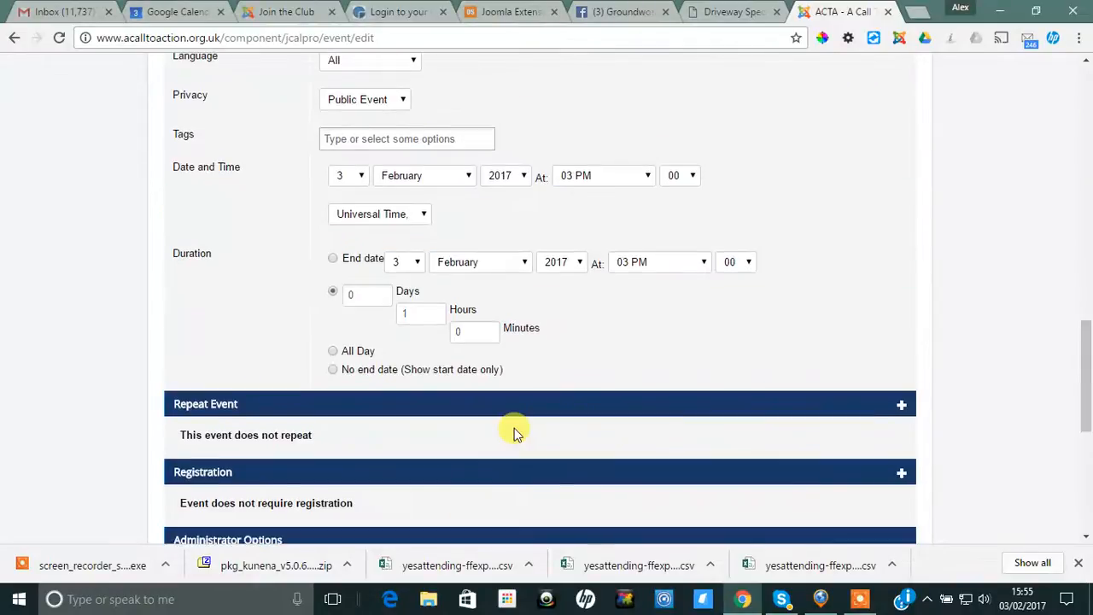
pyautogui.scroll(3, 516, 433)
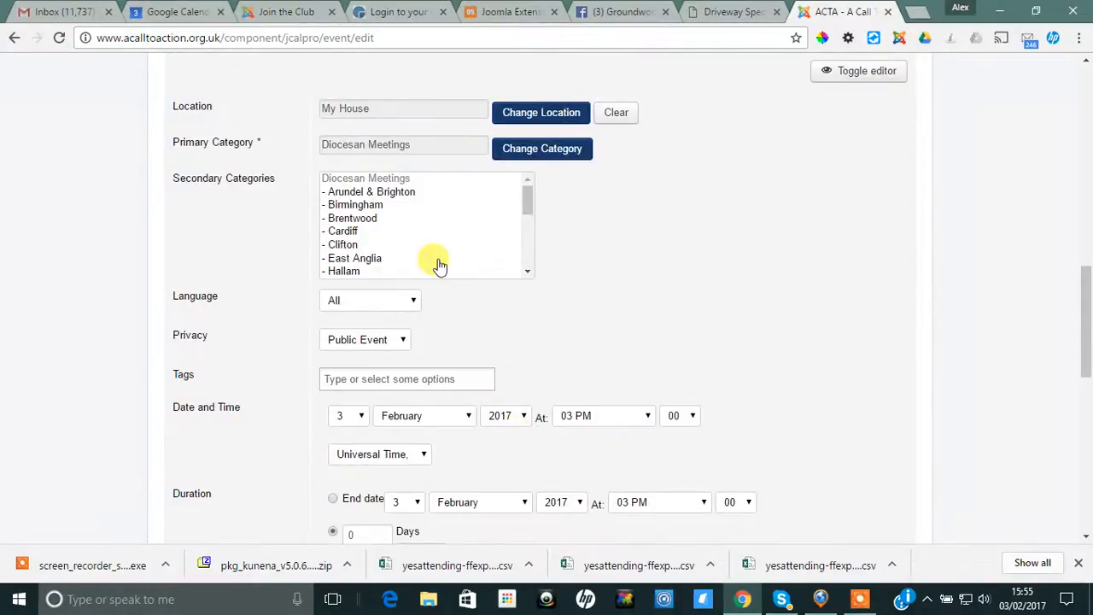
pyautogui.moveTo(272, 189)
pyautogui.click(530, 264)
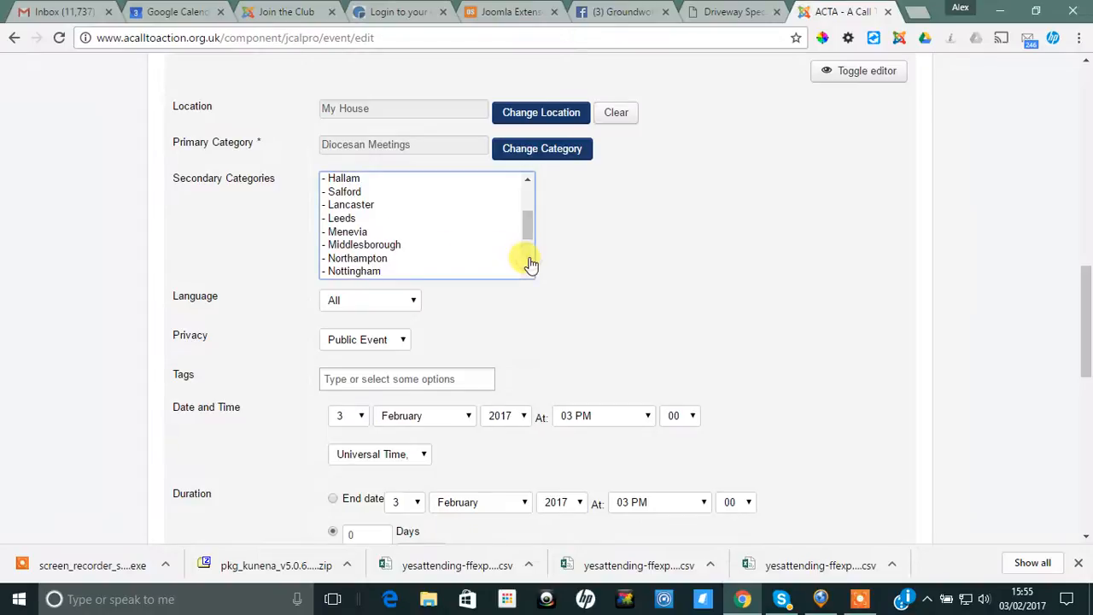
pyautogui.click(362, 206)
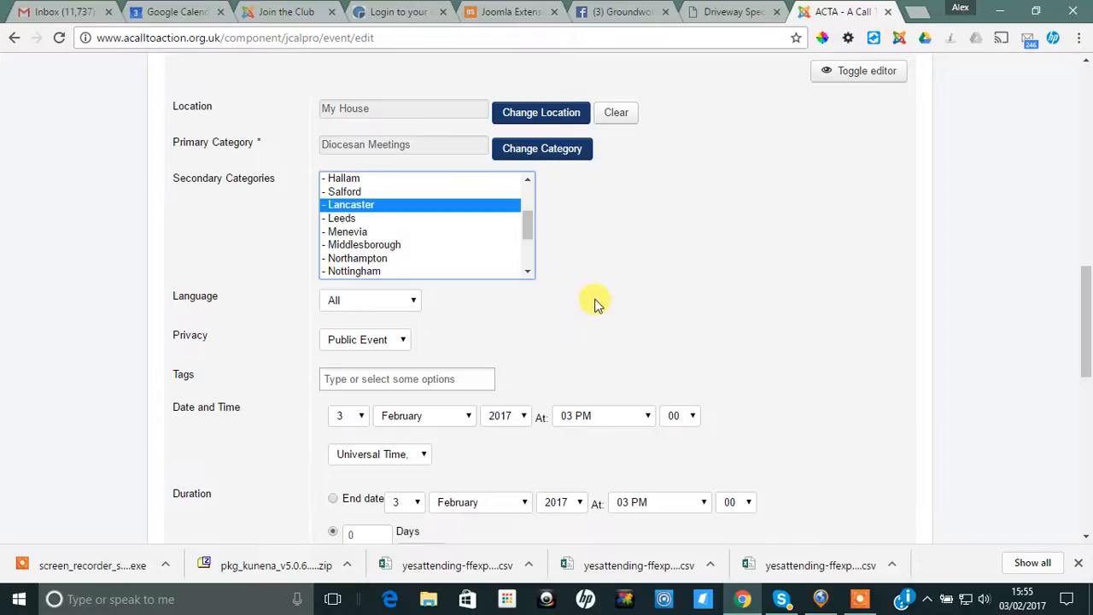
# Step: Check the language options available for the event and go into its Tags field
pyautogui.scroll(-1, 590, 303)
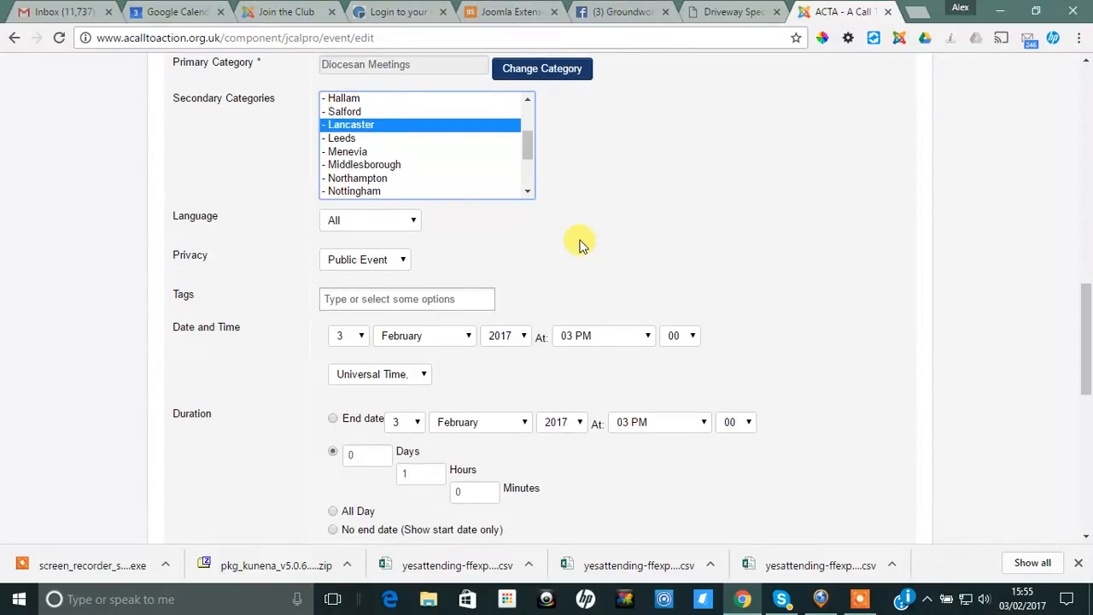
pyautogui.click(395, 225)
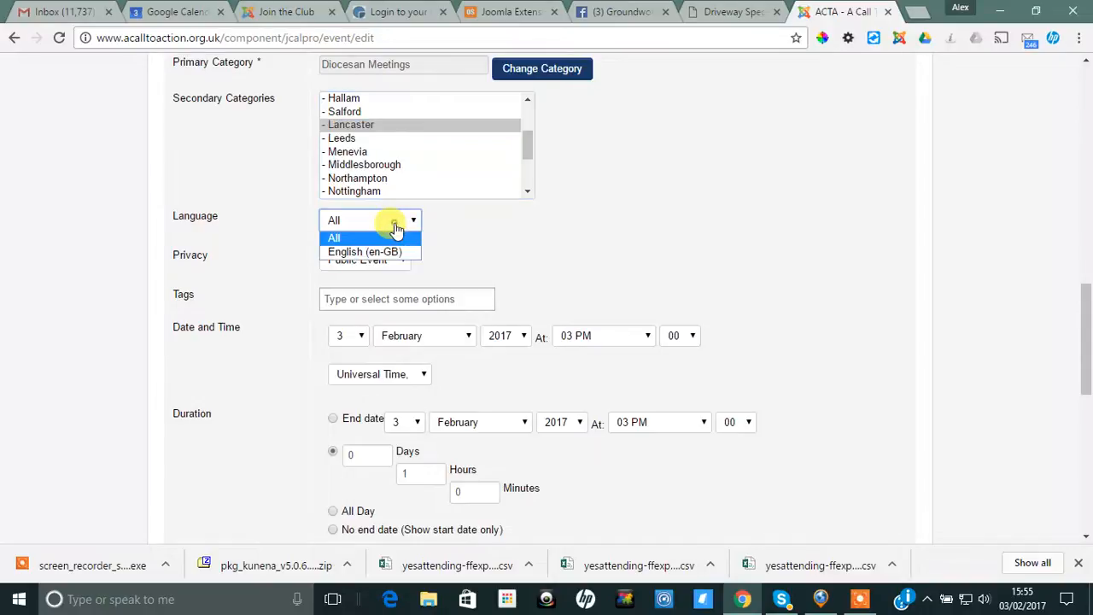
pyautogui.click(394, 227)
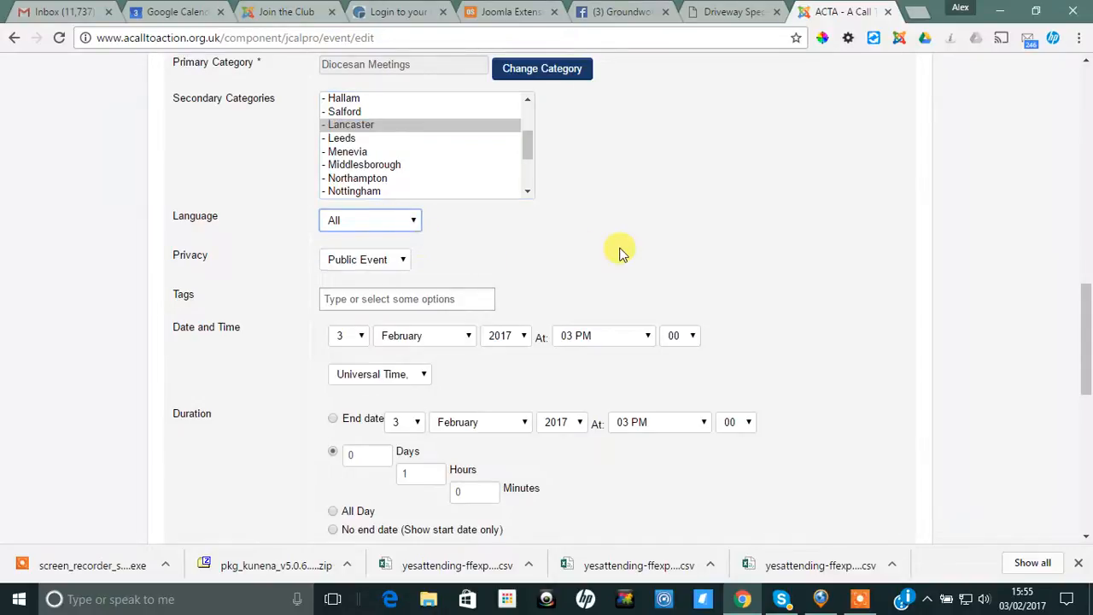
pyautogui.scroll(-1, 618, 251)
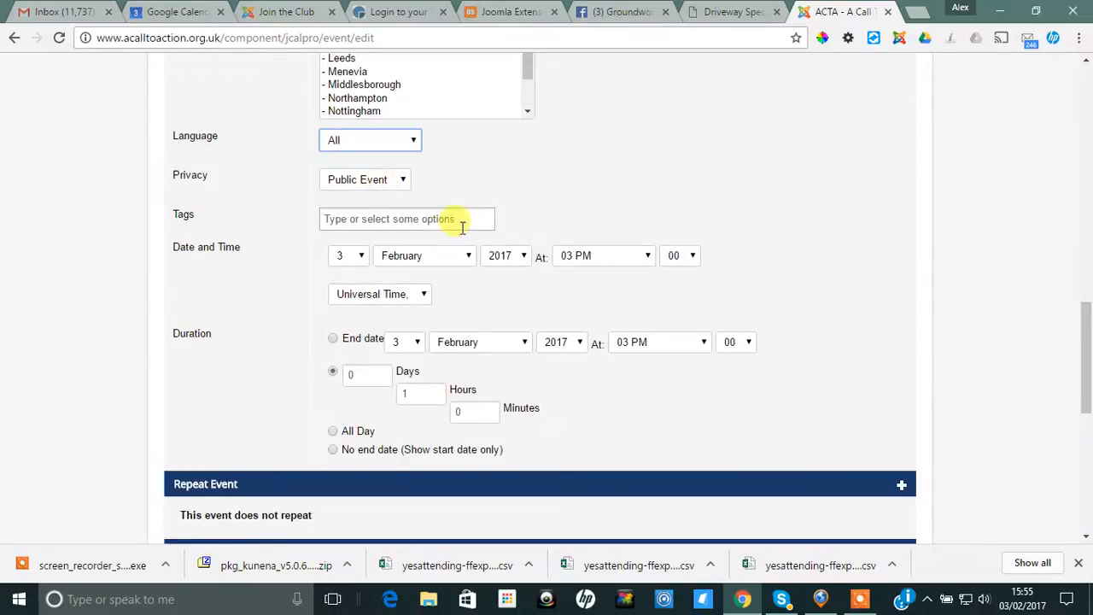
pyautogui.click(395, 219)
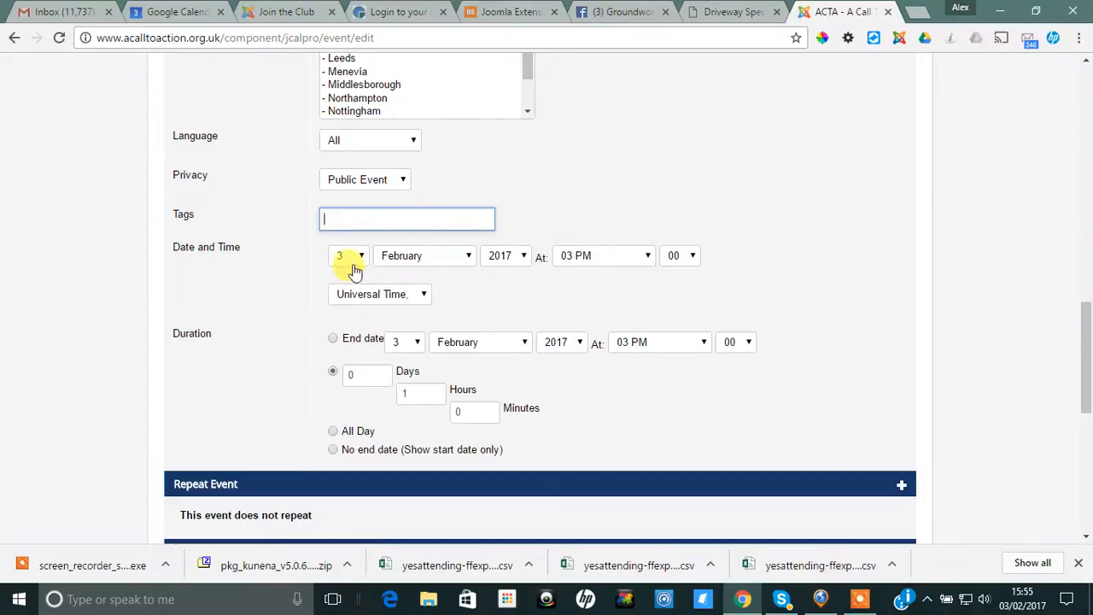
# Step: Set the event's start hour to 07 PM and define its duration by an end date at 08 PM
pyautogui.click(646, 262)
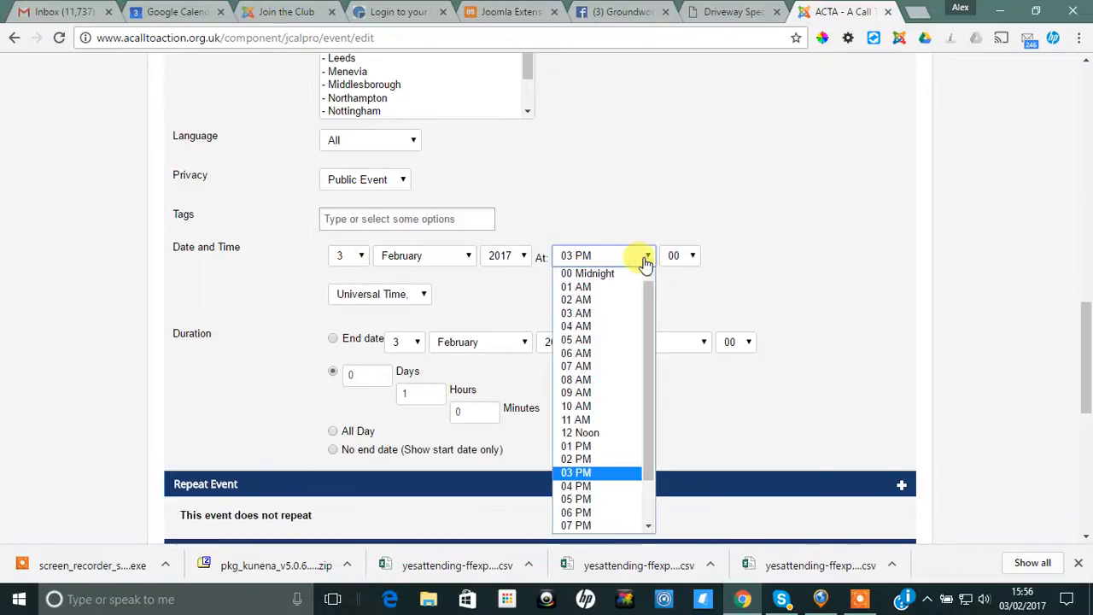
pyautogui.click(586, 522)
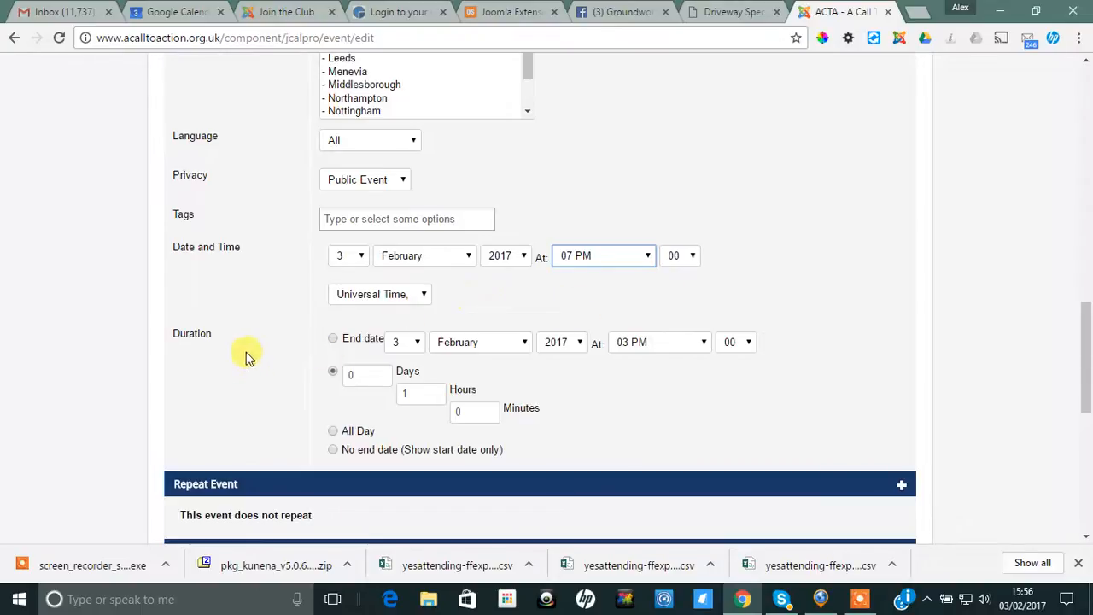
pyautogui.scroll(-1, 305, 361)
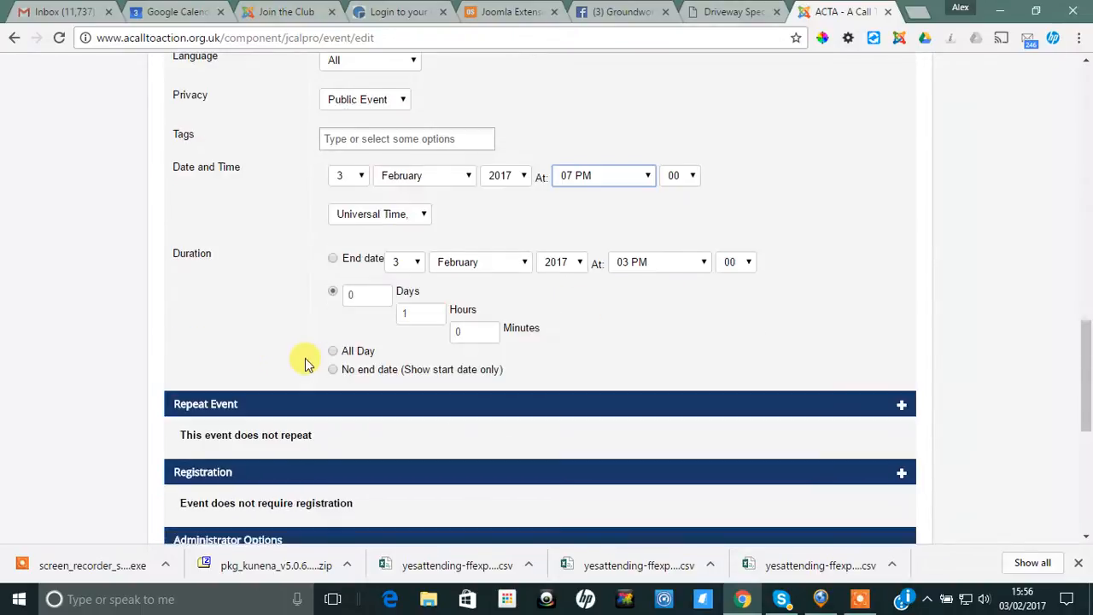
pyautogui.click(333, 259)
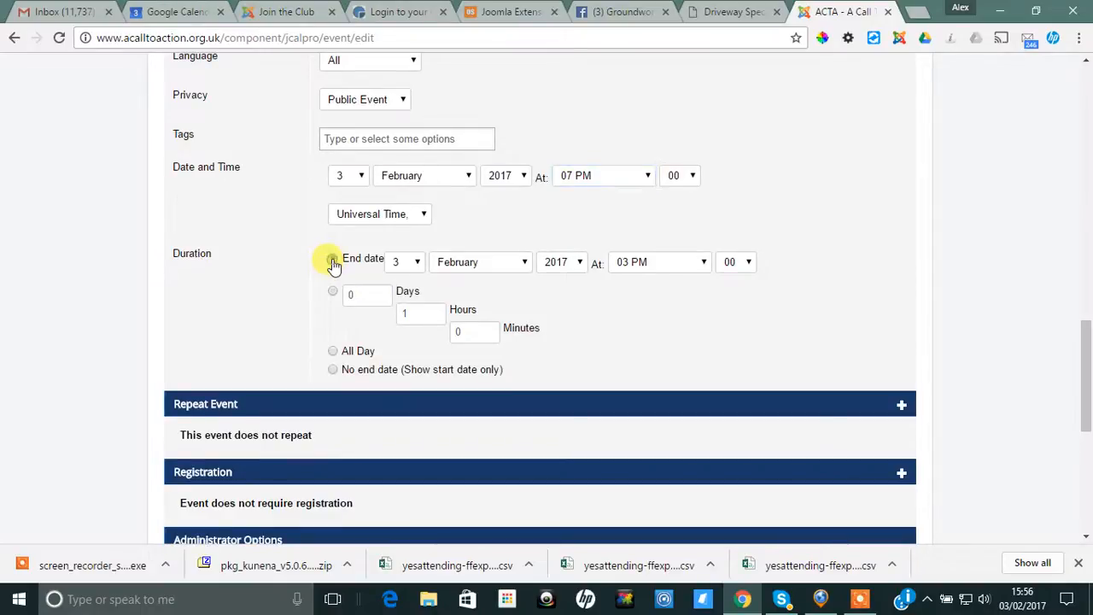
pyautogui.click(697, 270)
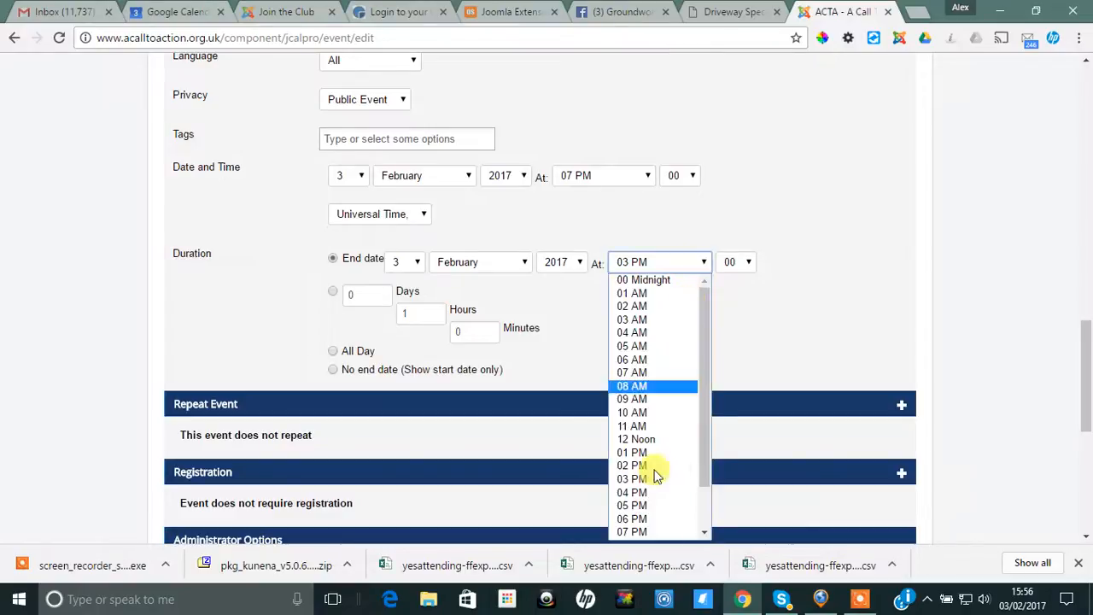
pyautogui.click(704, 535)
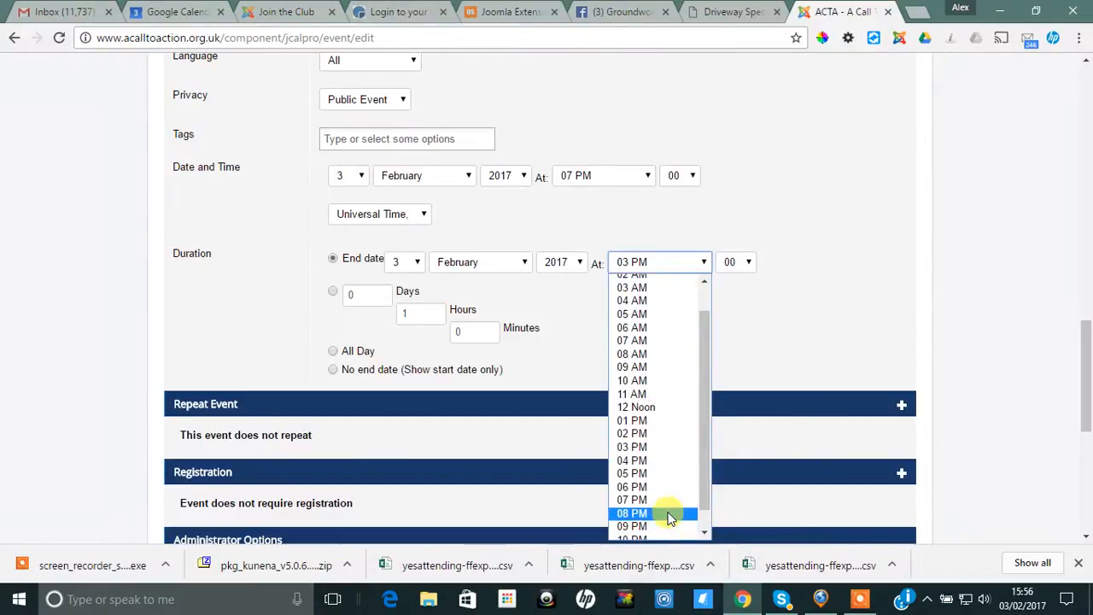
pyautogui.click(672, 513)
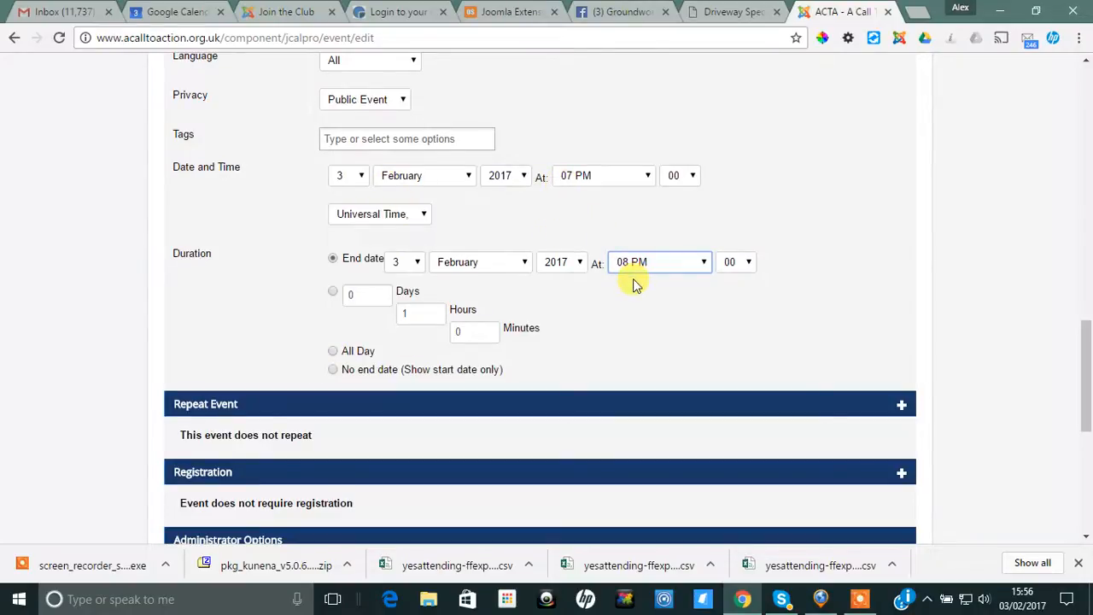
# Step: Expand the Repeat Event section and review the available repeat methods
pyautogui.scroll(-1, 628, 285)
pyautogui.scroll(-1, 628, 290)
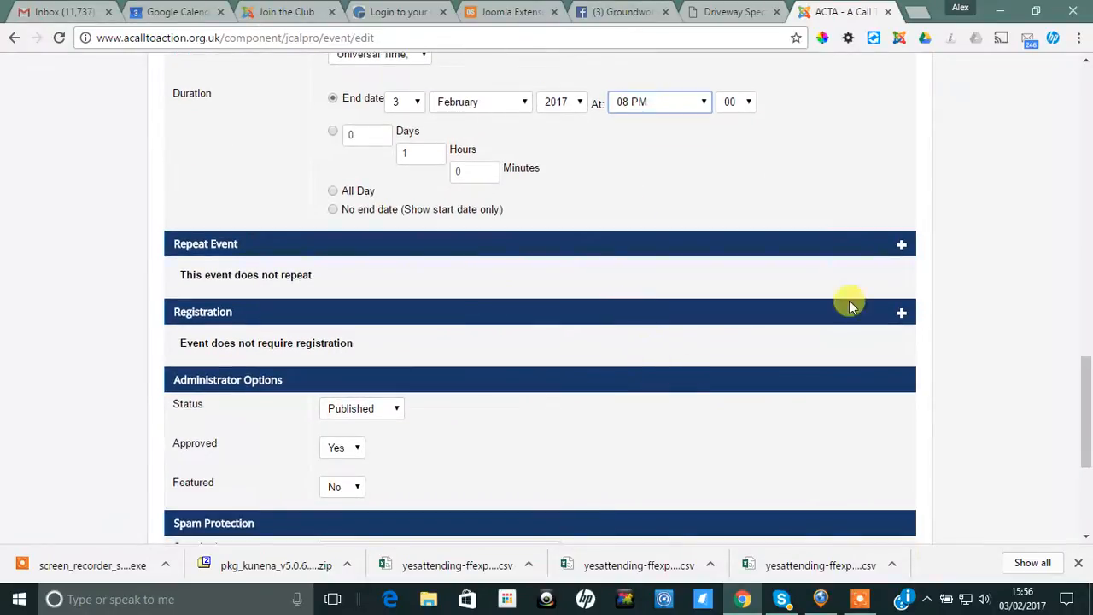
pyautogui.click(901, 245)
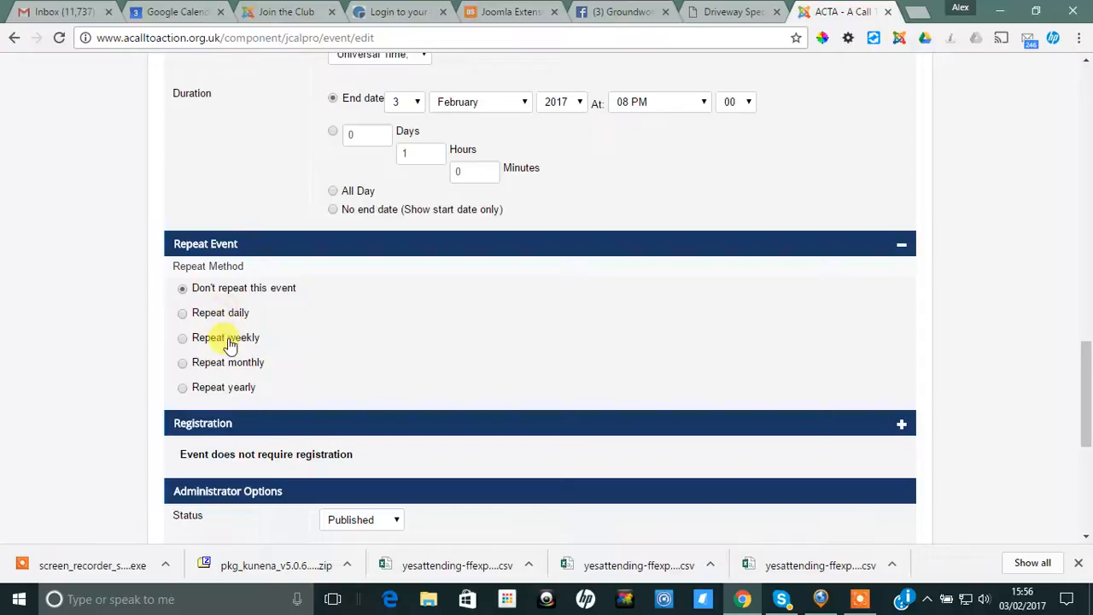
pyautogui.scroll(-1, 928, 423)
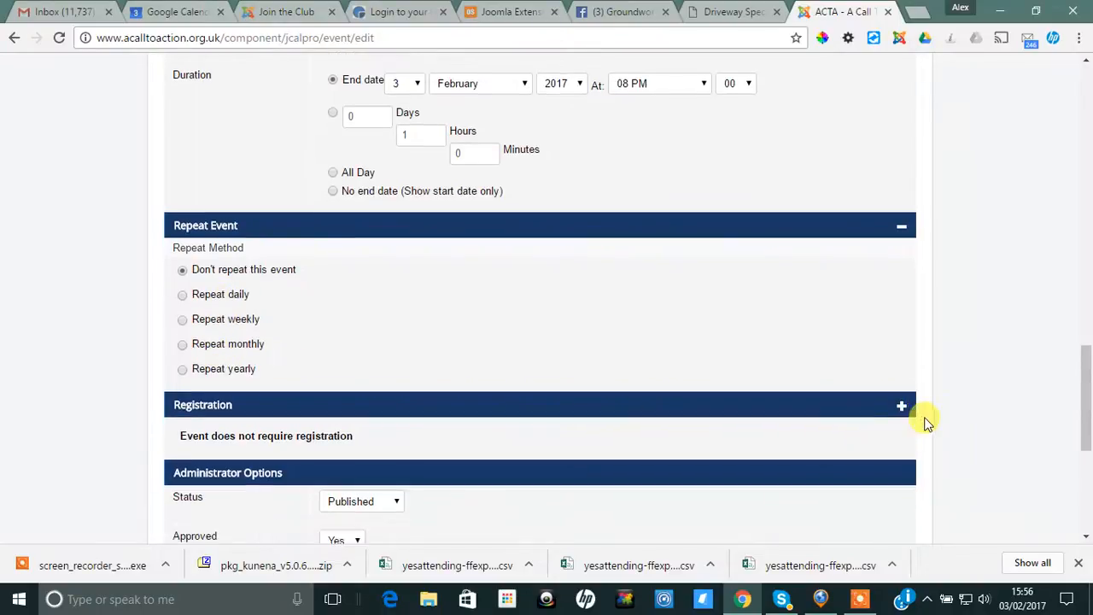
# Step: Expand the Registration section, enable registration for the event, and review the registration start and end settings
pyautogui.scroll(-1, 923, 421)
pyautogui.scroll(-1, 683, 399)
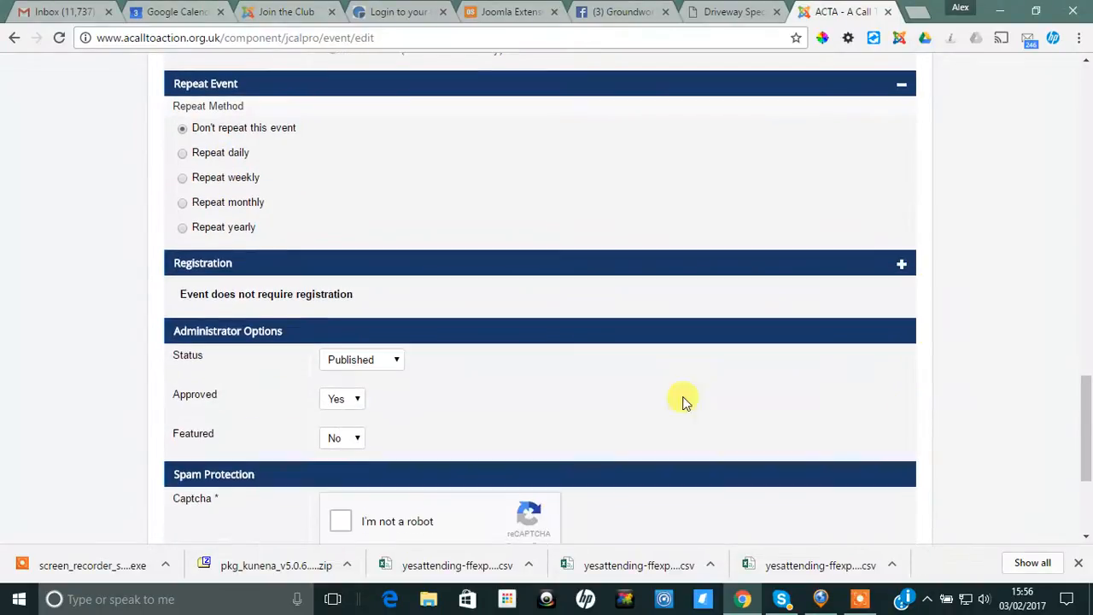
pyautogui.click(902, 266)
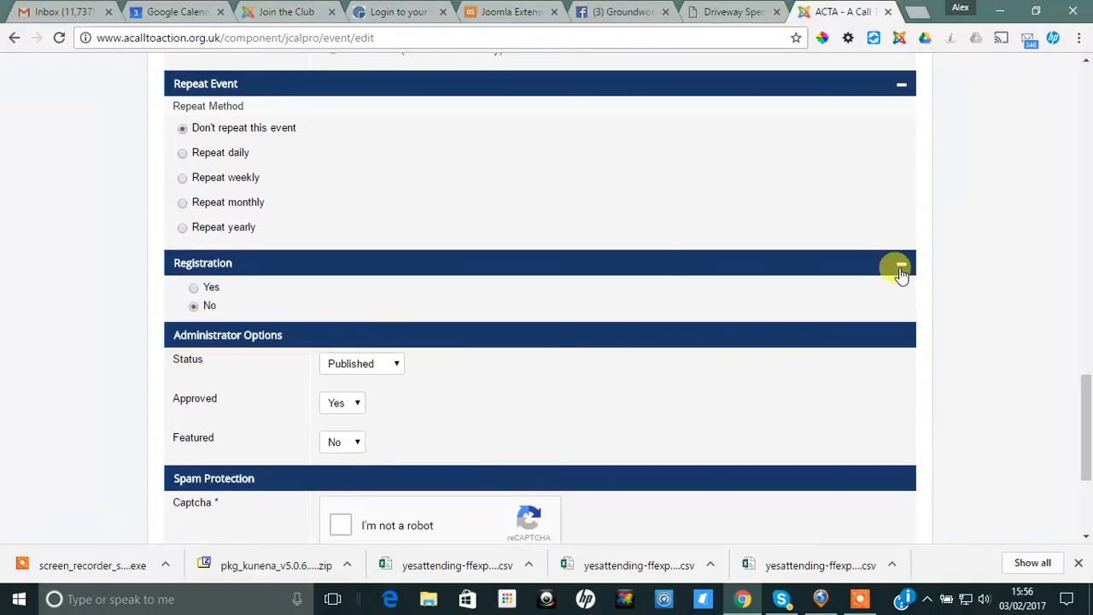
pyautogui.click(195, 289)
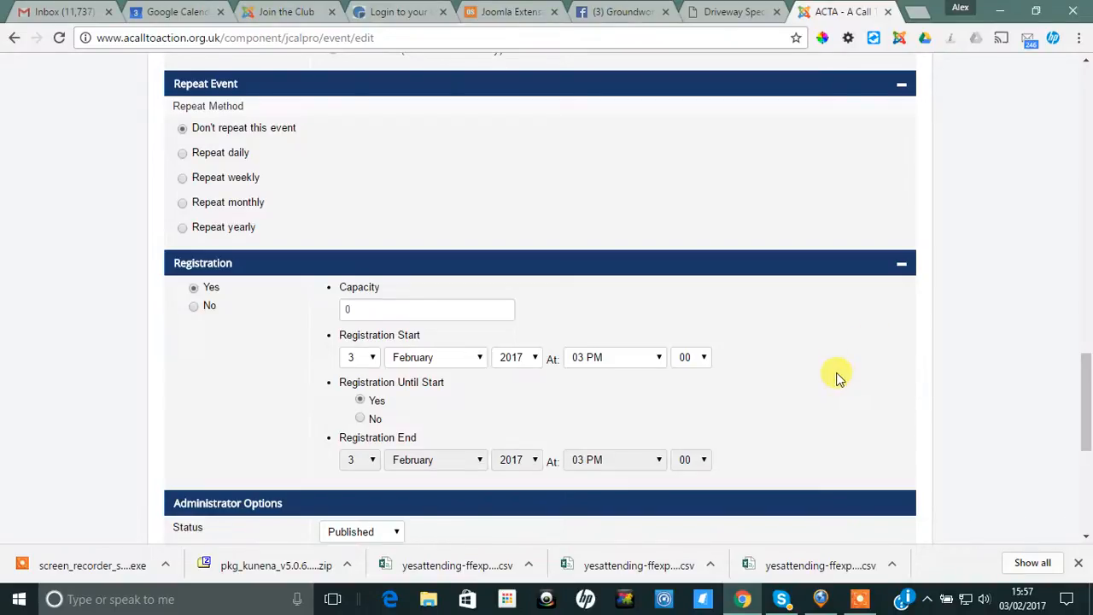
pyautogui.scroll(-1, 835, 375)
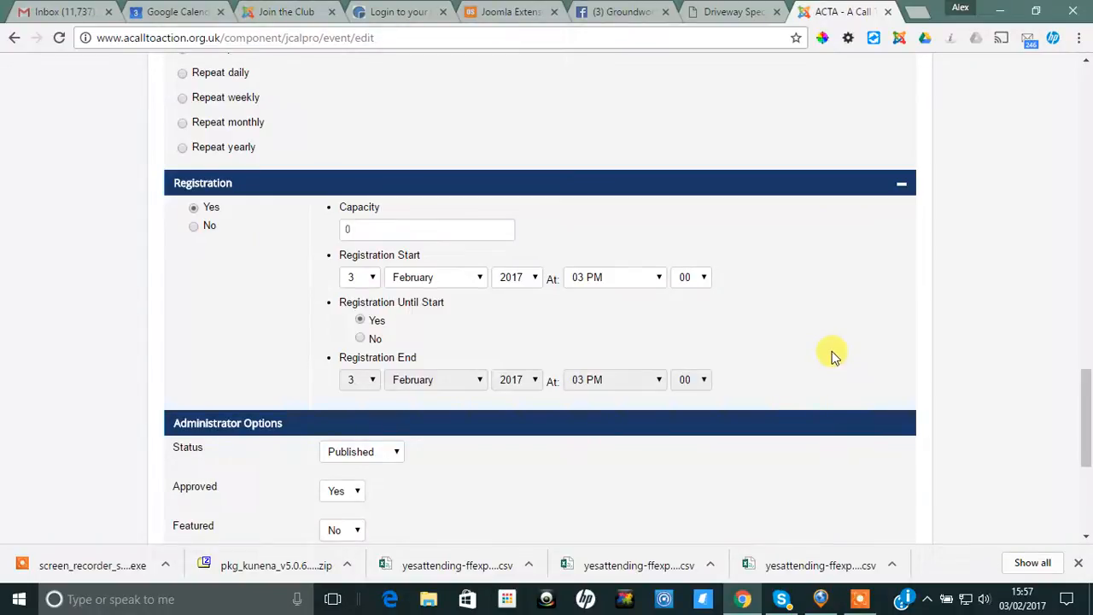
pyautogui.moveTo(384, 264)
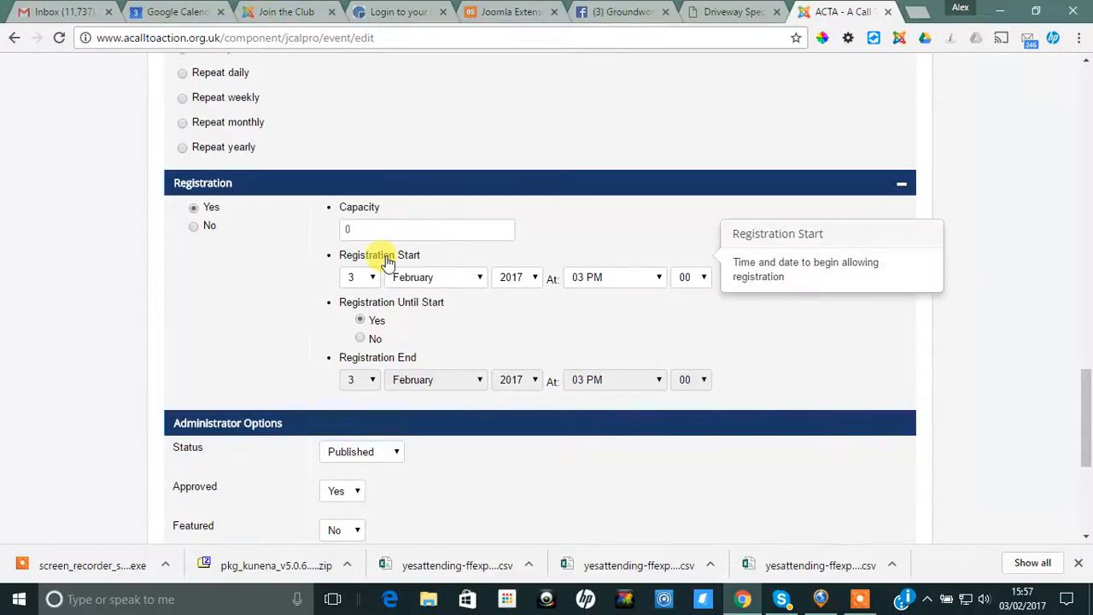
pyautogui.moveTo(363, 359)
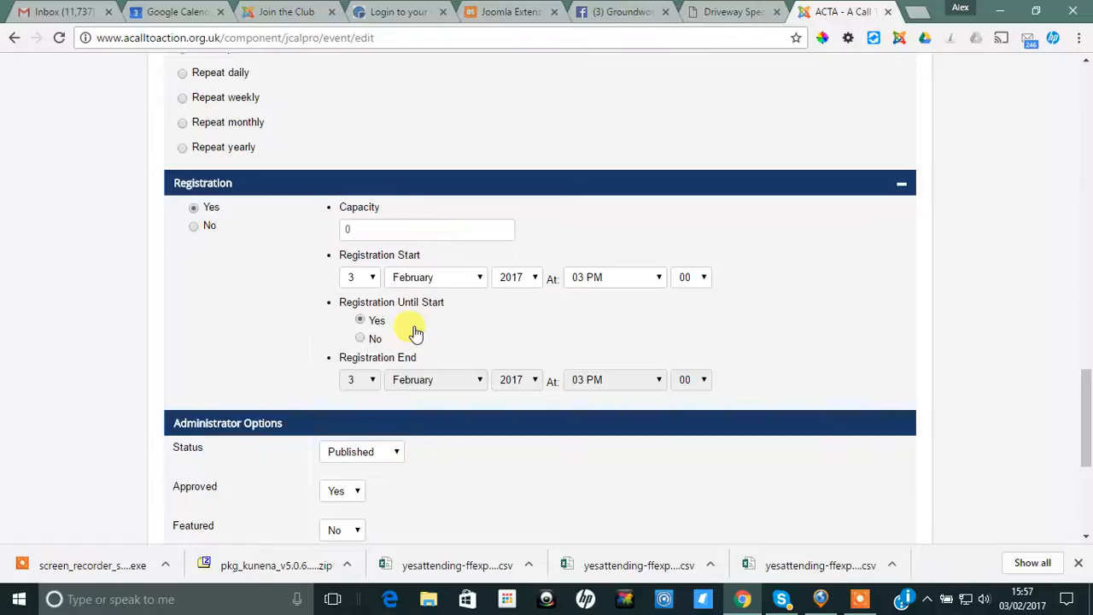
# Step: Review the event's administrator options, checking the choices for its Approved status
pyautogui.scroll(-1, 416, 329)
pyautogui.scroll(-2, 415, 331)
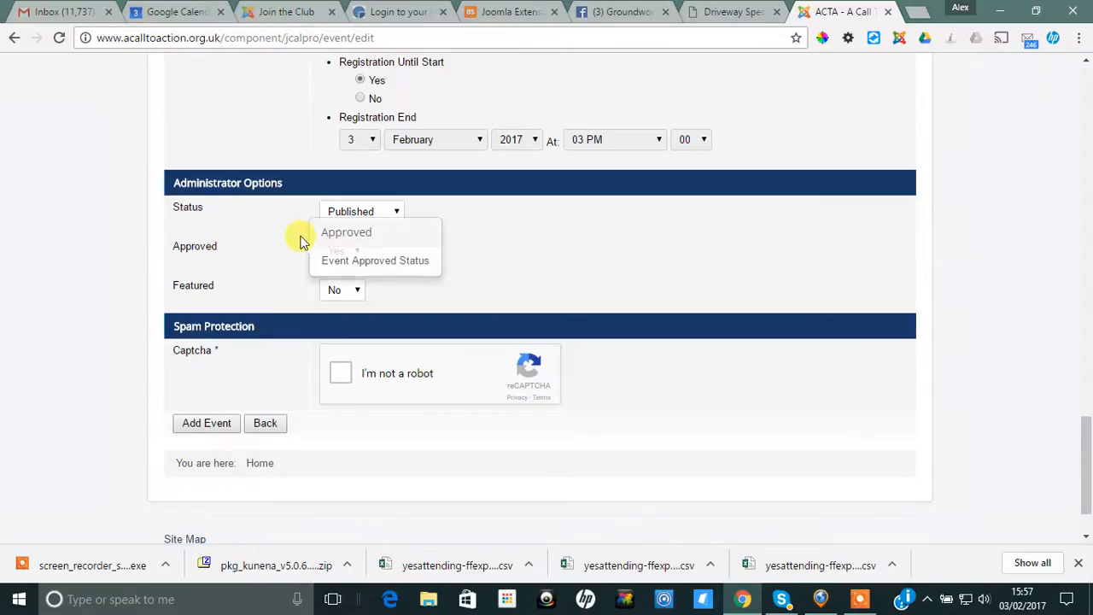
pyautogui.click(351, 266)
pyautogui.click(341, 265)
pyautogui.moveTo(242, 265)
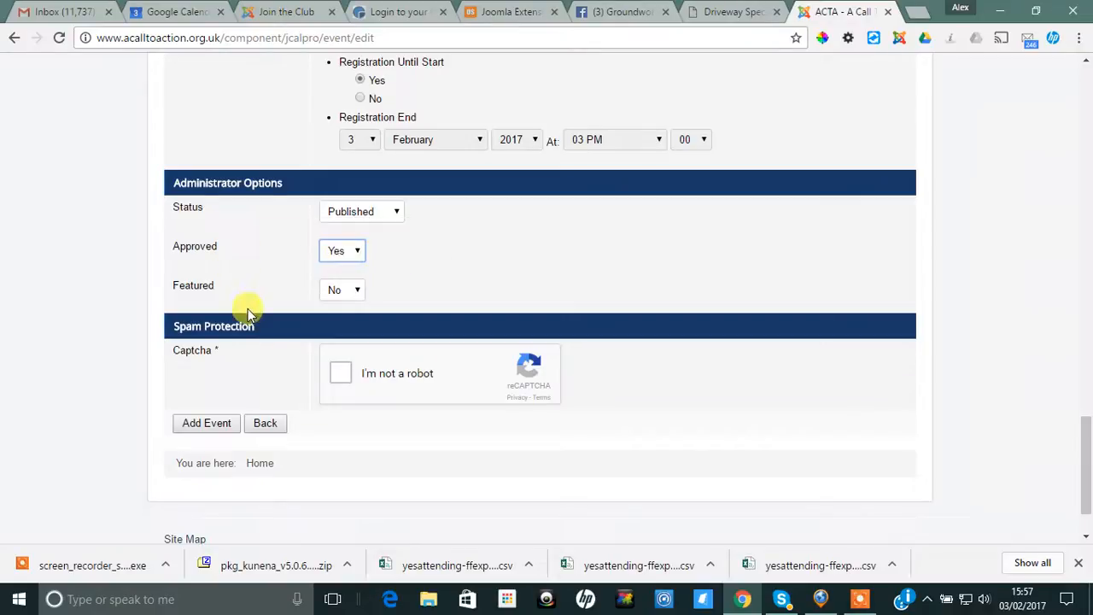
# Step: Complete the "I'm not a robot" captcha and submit the form to add the event
pyautogui.scroll(-1, 395, 437)
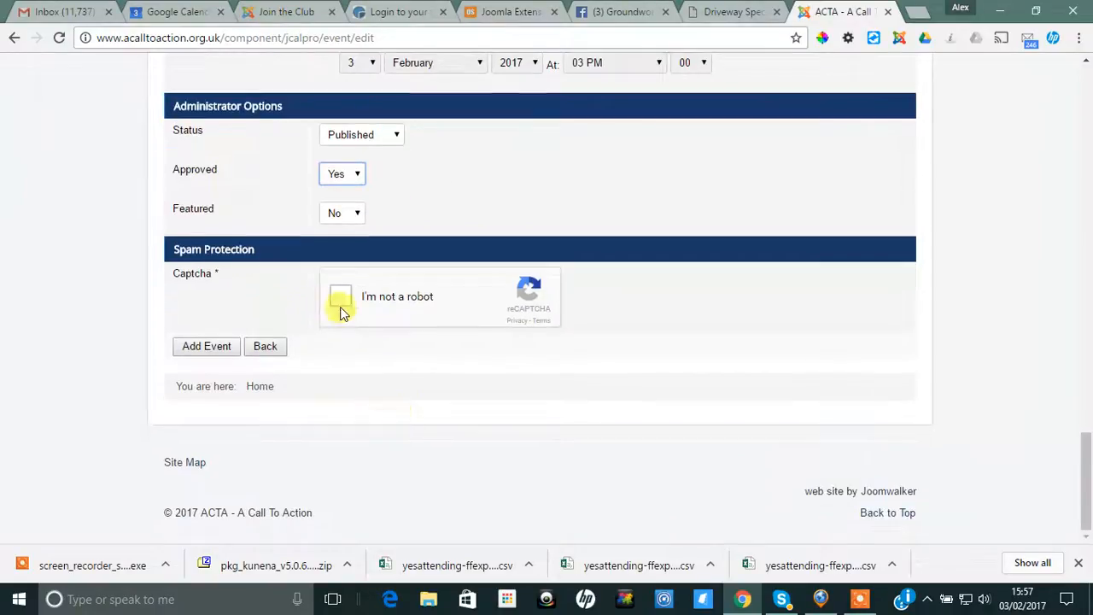
pyautogui.click(343, 299)
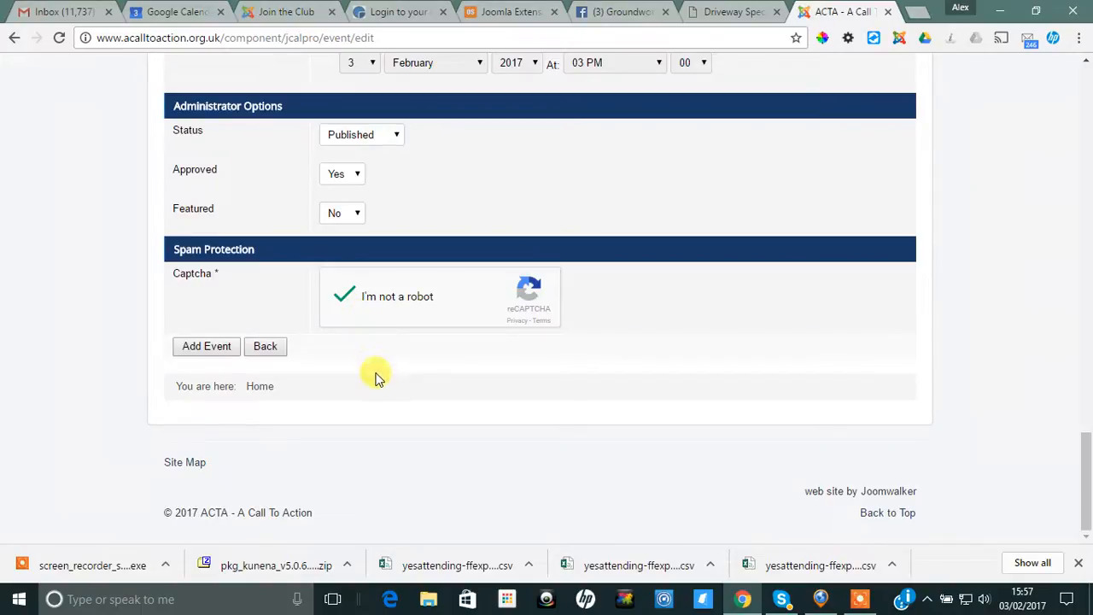
pyautogui.click(218, 351)
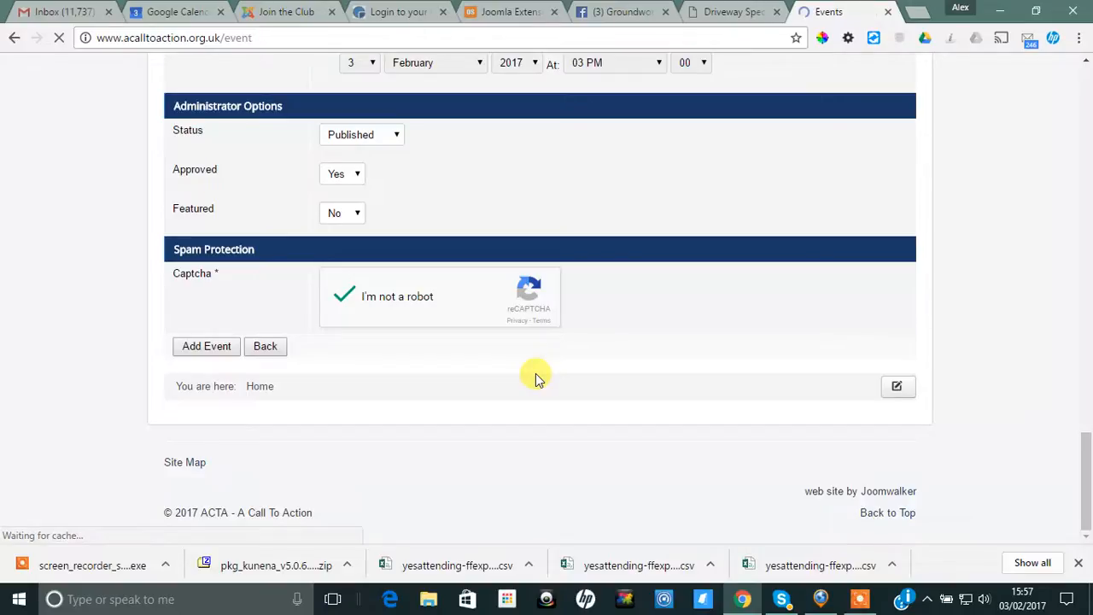
# Step: Open the Test Meeting event on 3 February in the monthly calendar and review its details, registration period and location map
pyautogui.scroll(-1, 906, 339)
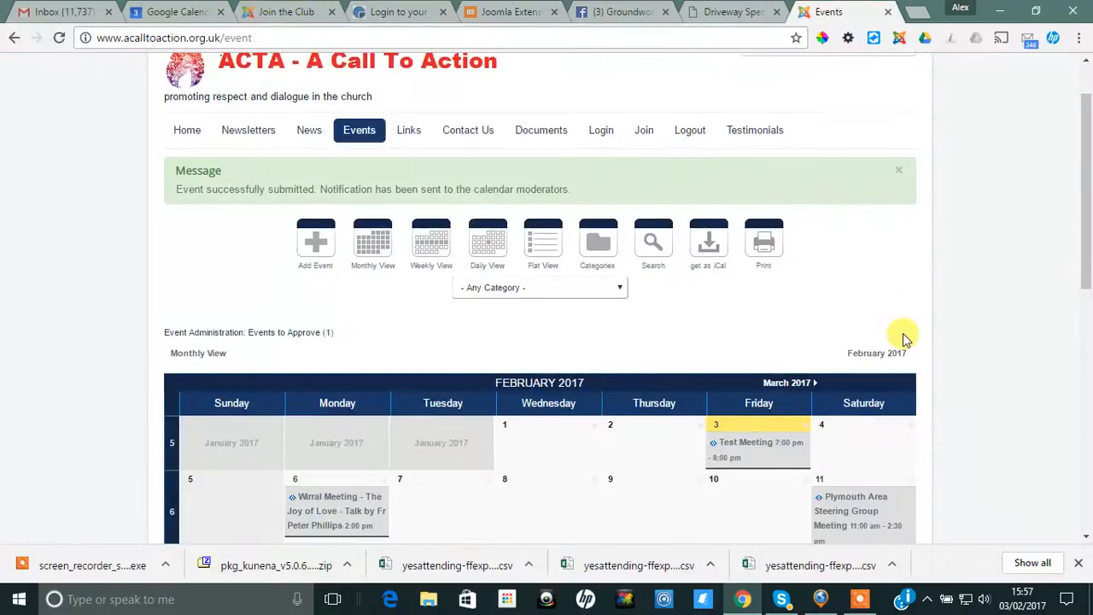
pyautogui.scroll(-2, 940, 316)
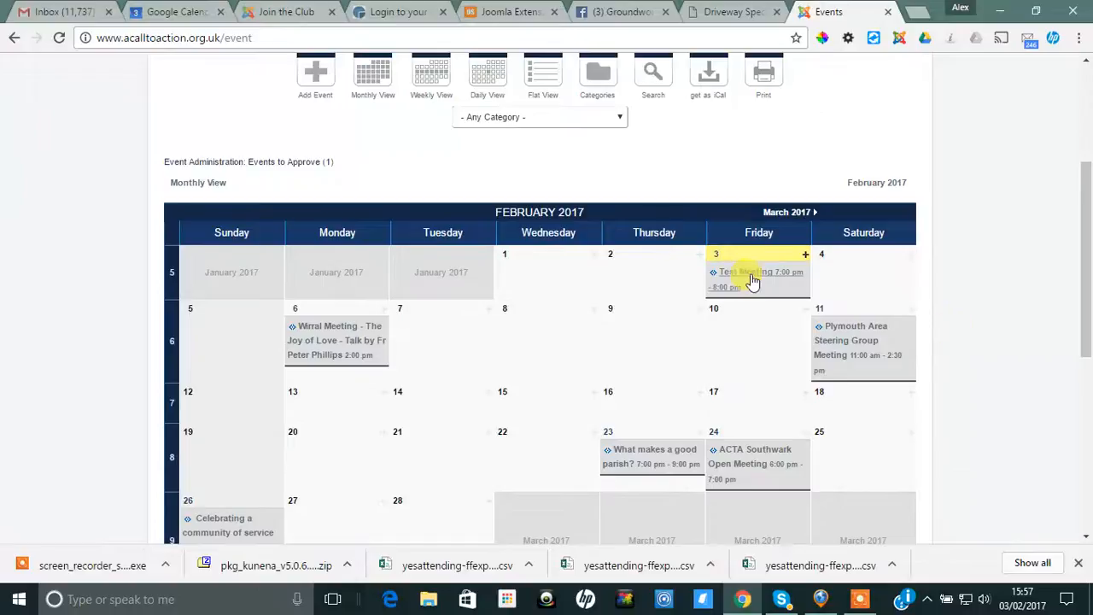
pyautogui.moveTo(752, 282)
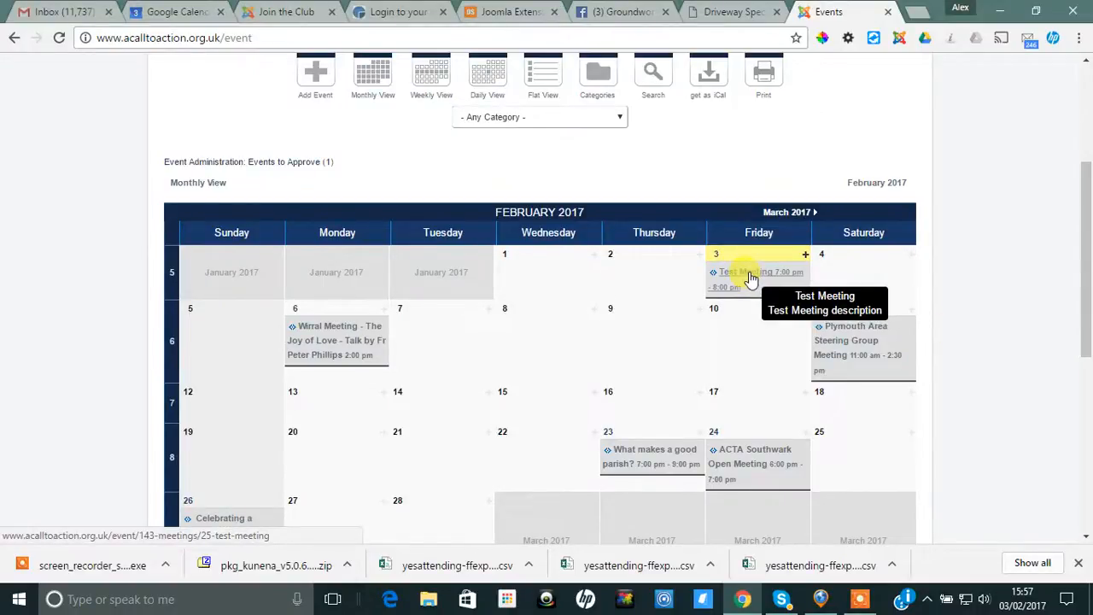
pyautogui.click(751, 279)
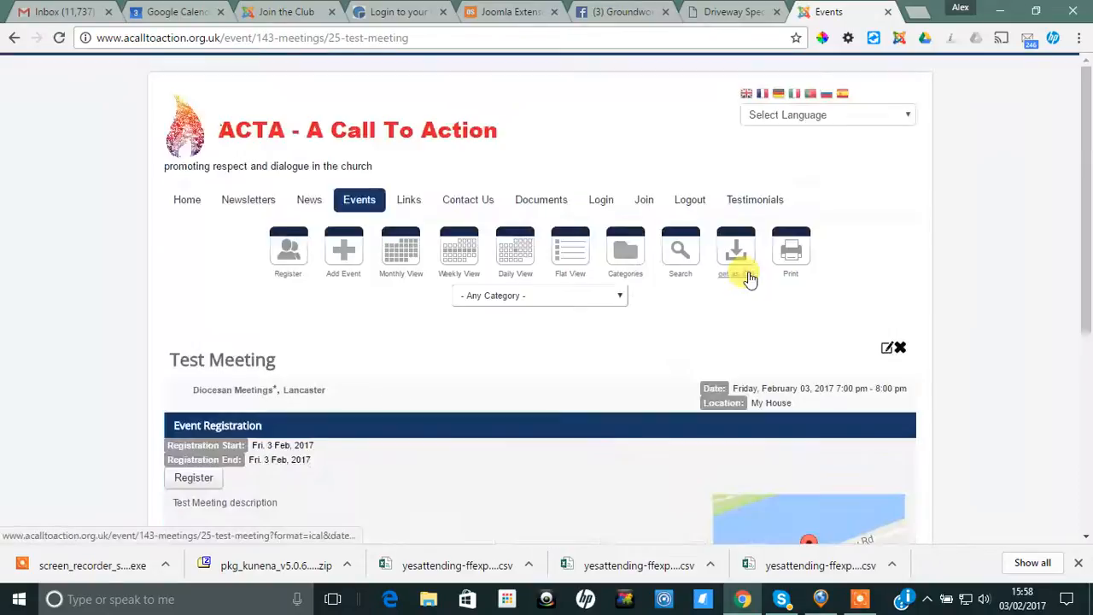
pyautogui.scroll(-2, 1012, 325)
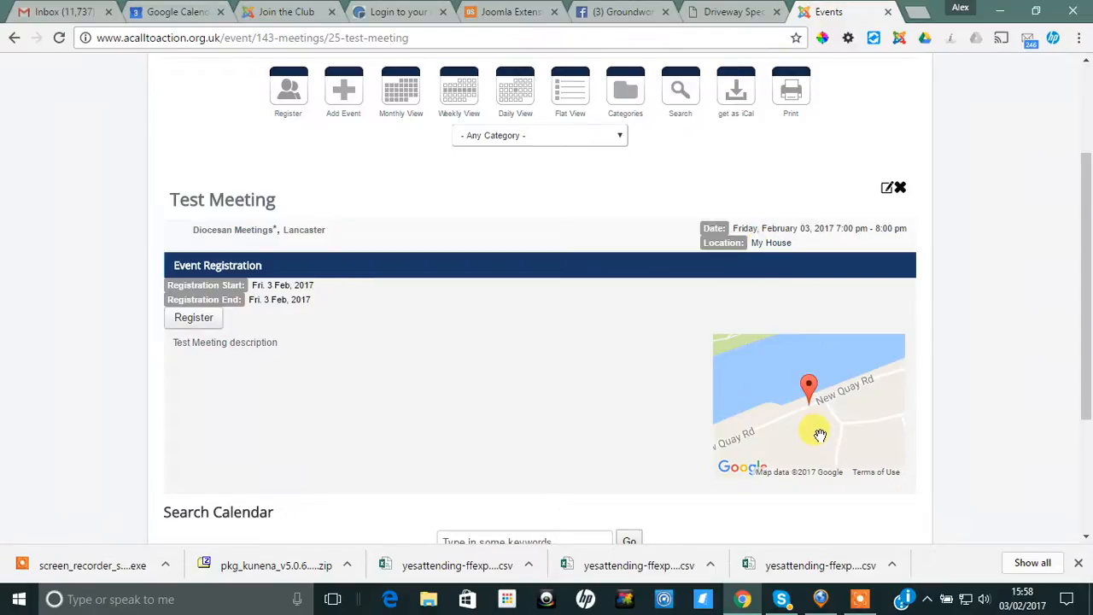
pyautogui.scroll(-1, 820, 435)
pyautogui.scroll(1, 812, 431)
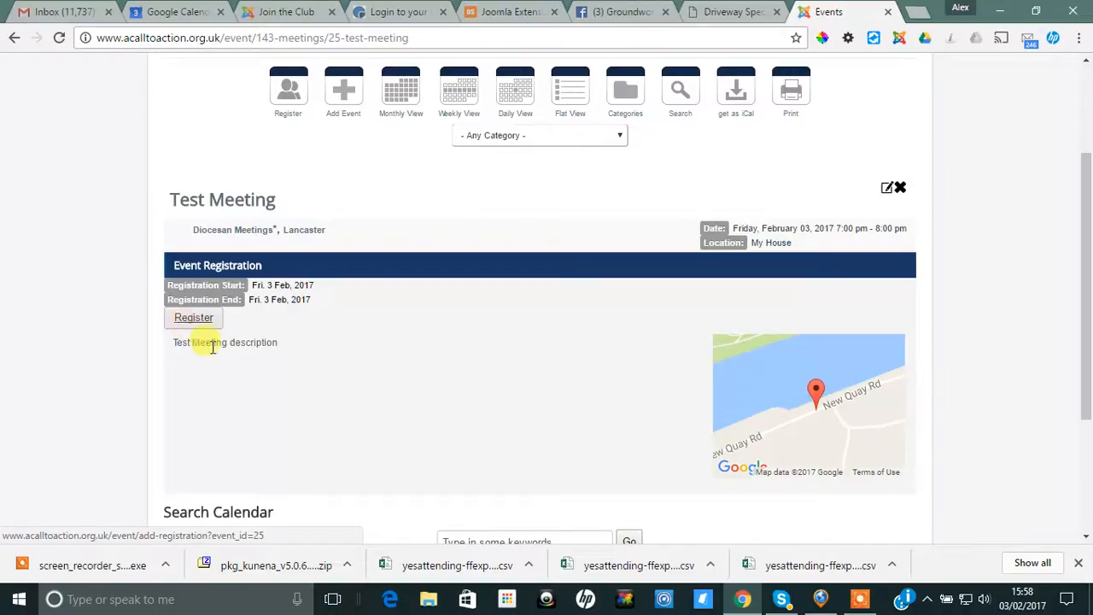
pyautogui.scroll(-1, 296, 349)
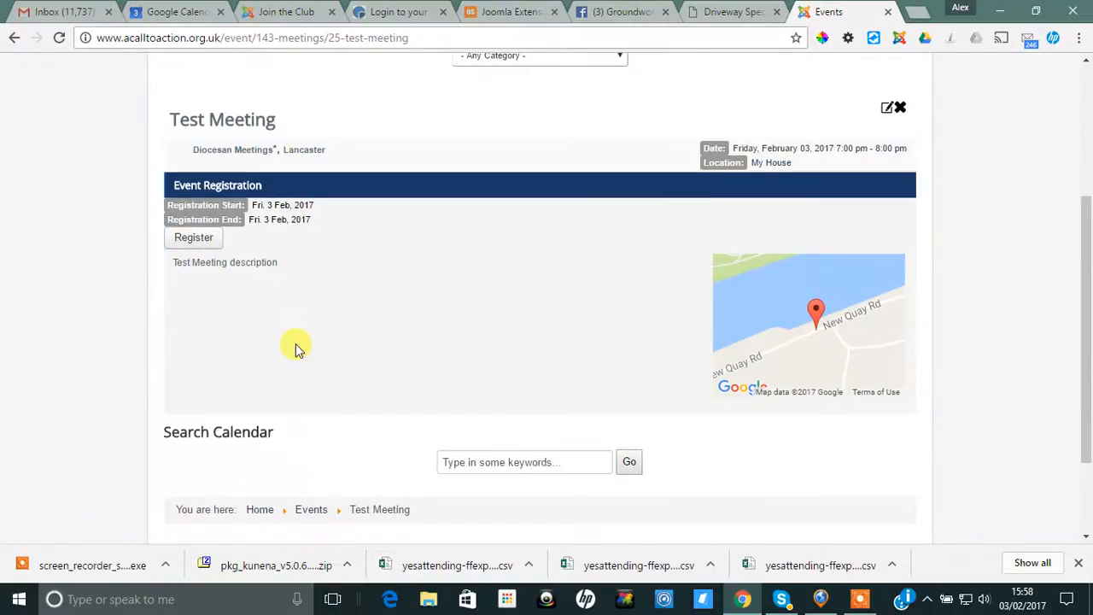
# Step: Register for the Test Meeting event, filling in the attendee's name and e-mail, and submit the registration
pyautogui.click(195, 237)
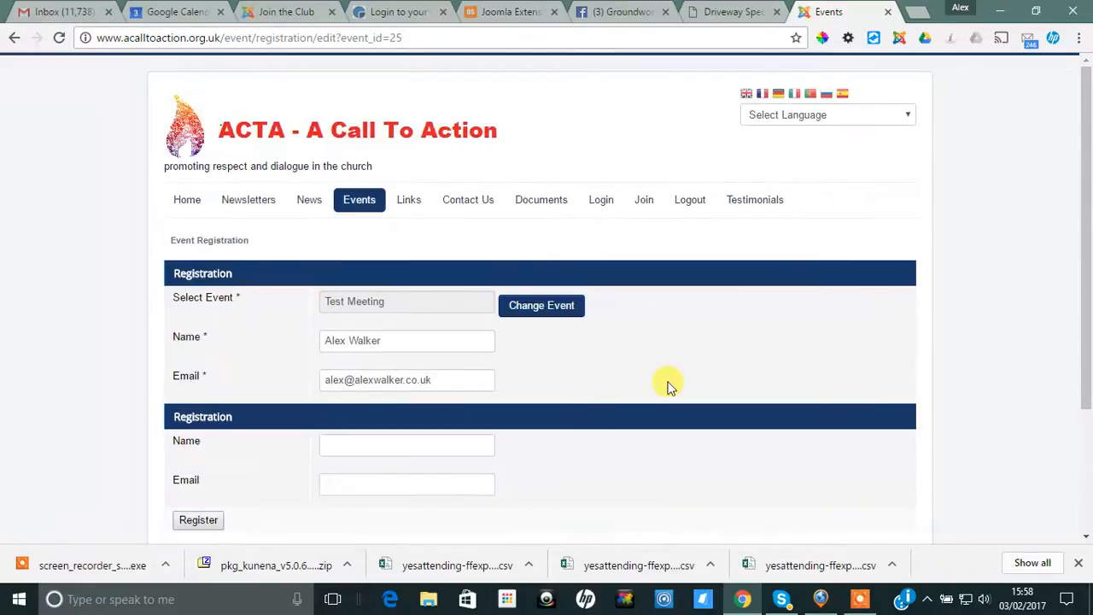
pyautogui.scroll(-2, 669, 386)
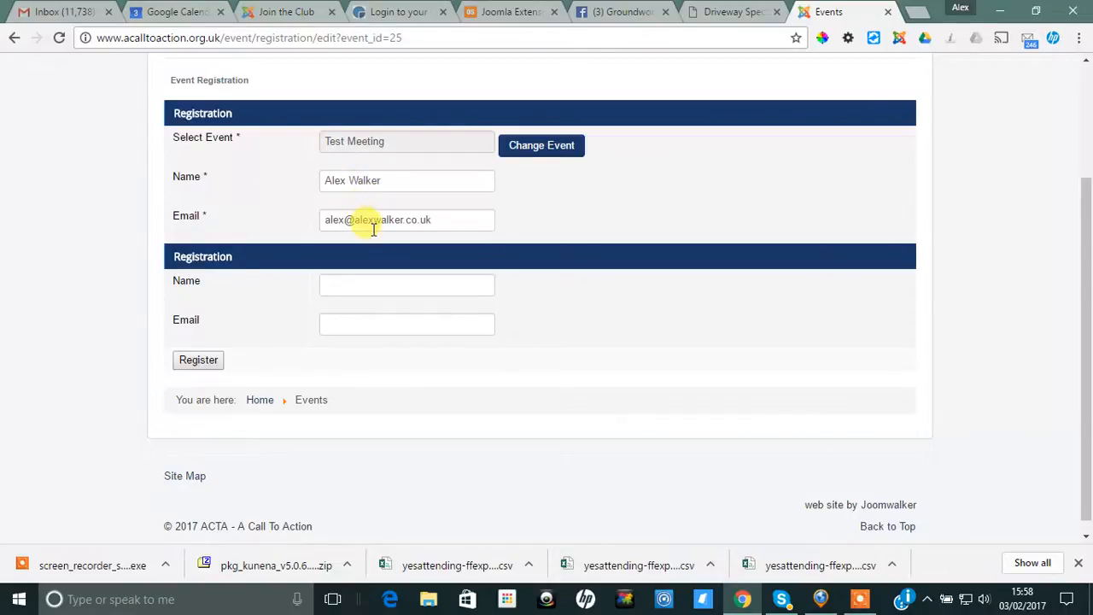
pyautogui.click(419, 183)
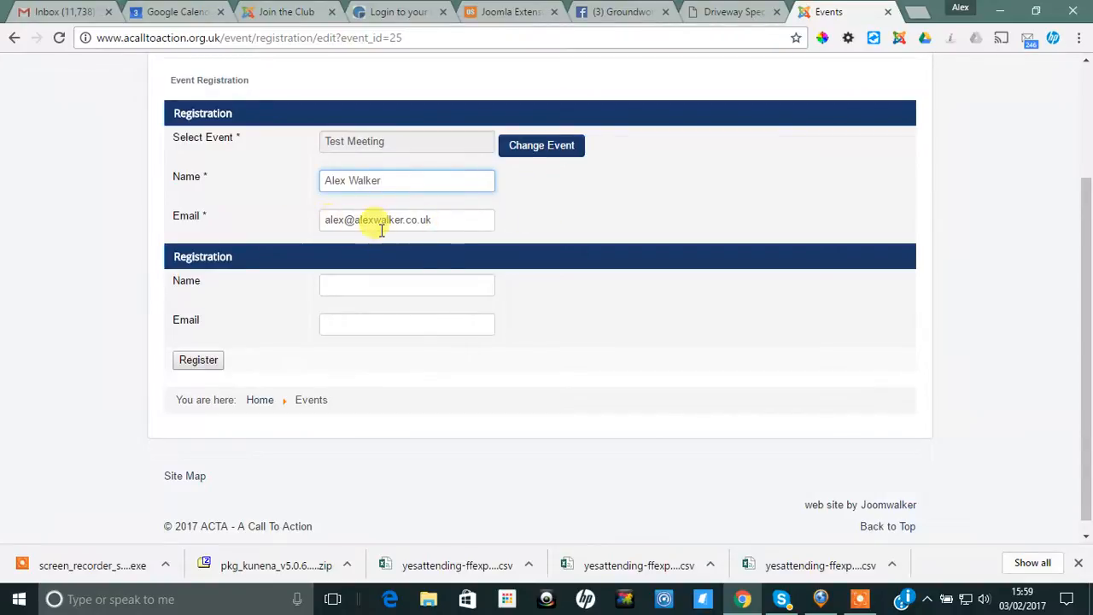
pyautogui.click(348, 289)
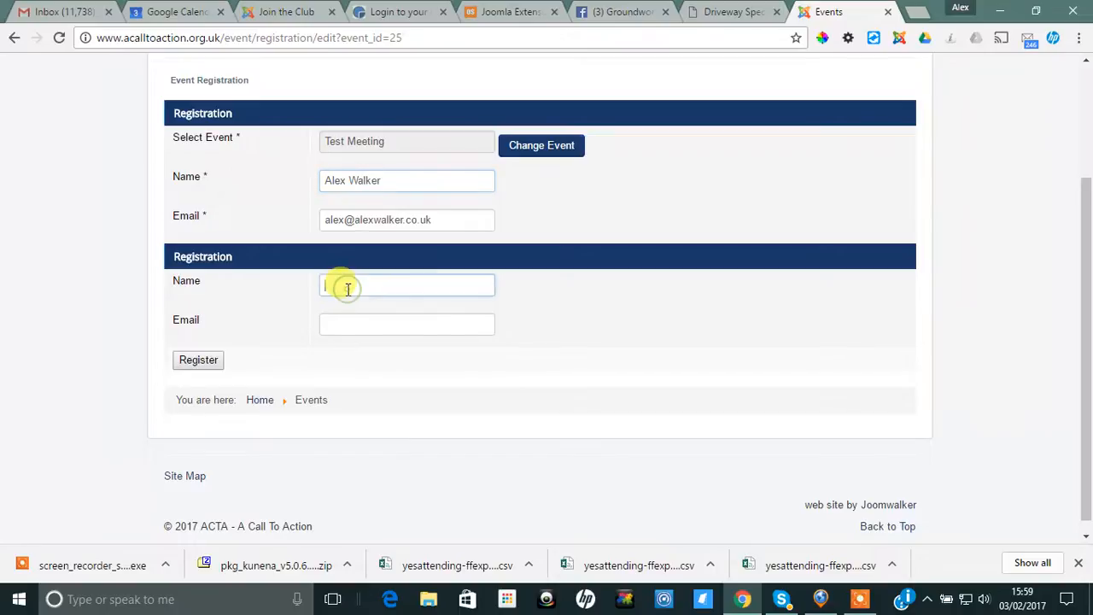
pyautogui.write('Alex')
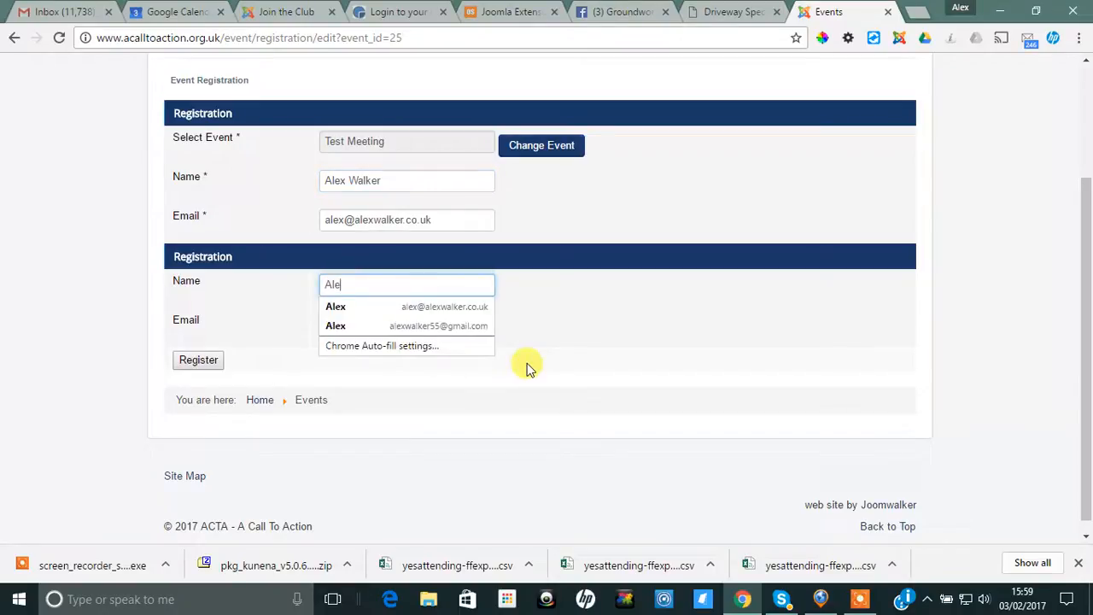
pyautogui.click(386, 310)
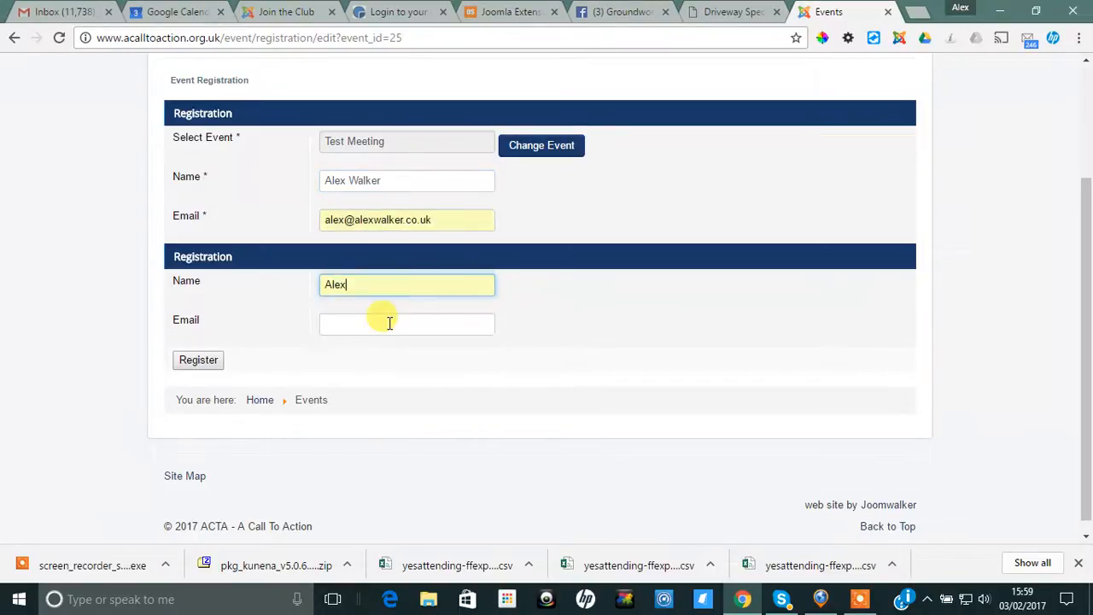
pyautogui.click(384, 327)
pyautogui.write('a')
pyautogui.click(388, 346)
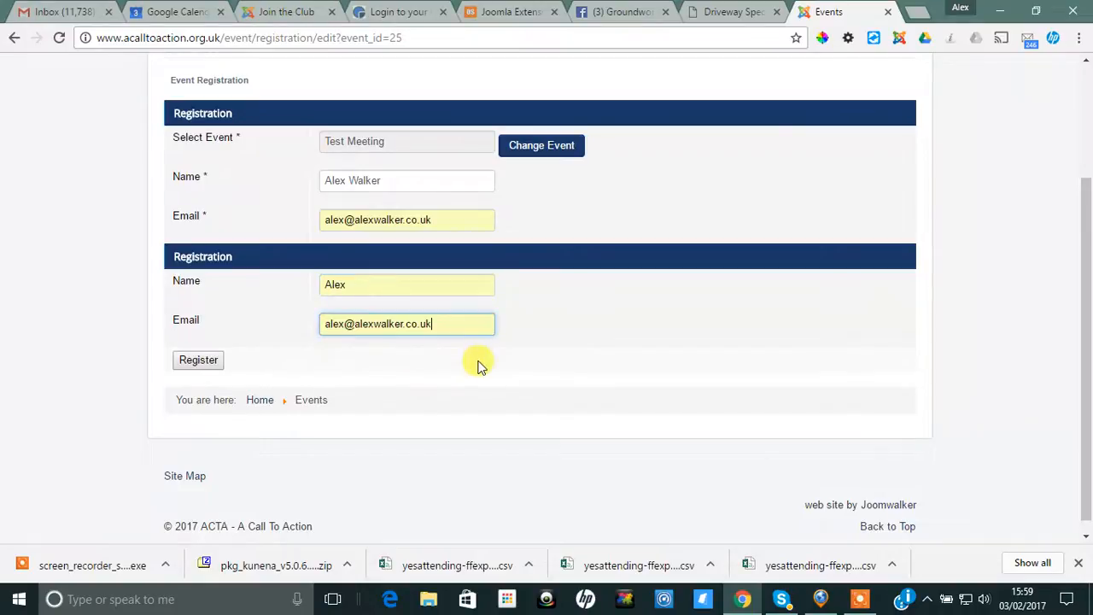
pyautogui.click(207, 372)
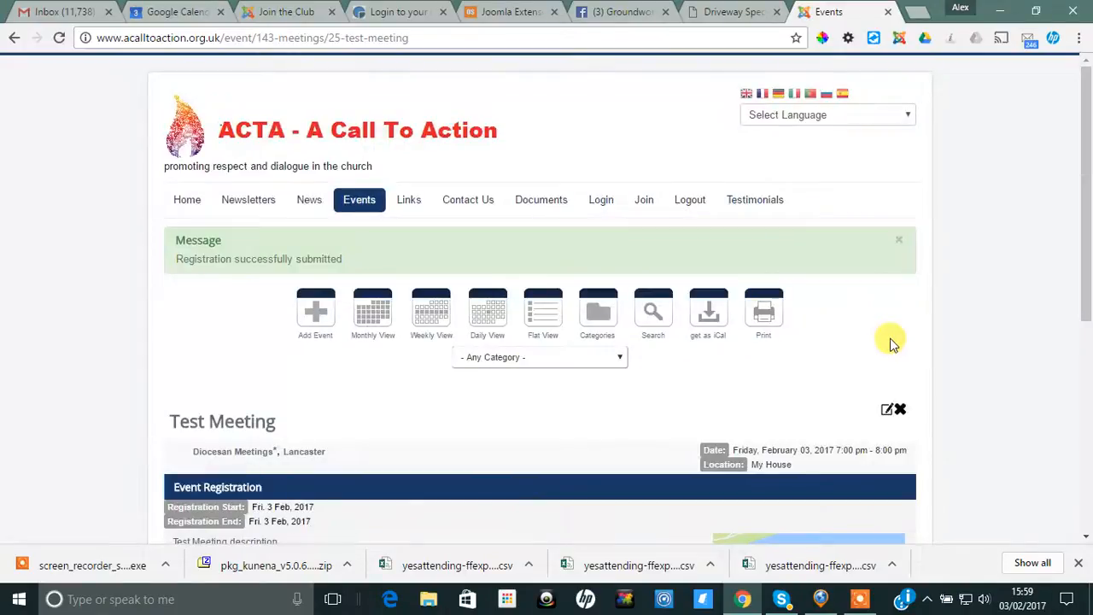
# Step: Review the event page after registering, and reopen Test Meeting from the home page's Upcoming Events list to check it
pyautogui.scroll(-2, 978, 363)
pyautogui.scroll(-2, 978, 366)
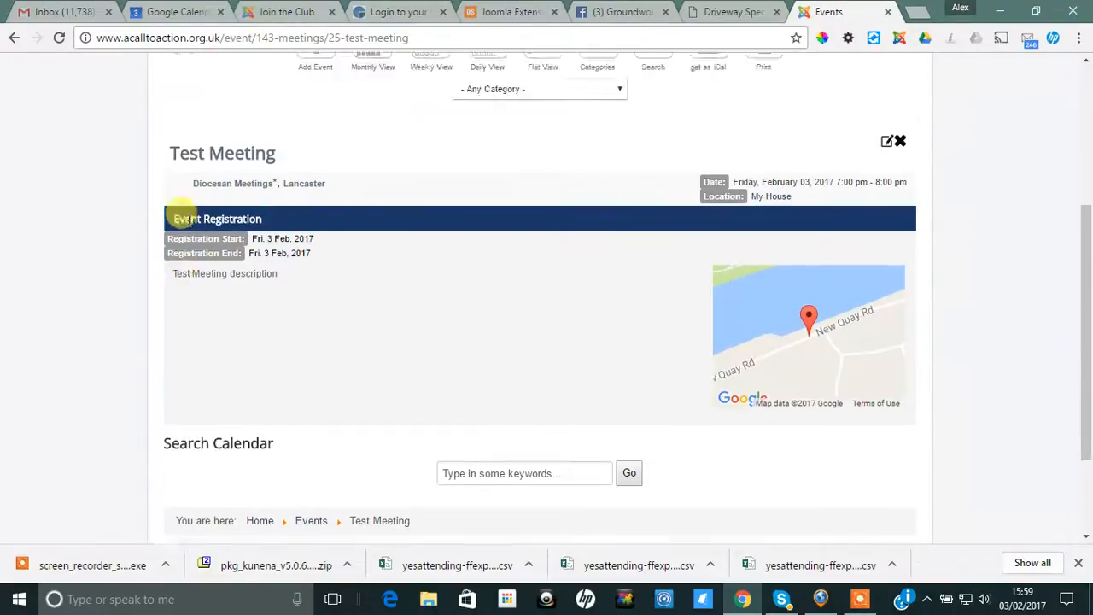
pyautogui.scroll(4, 183, 220)
pyautogui.click(181, 198)
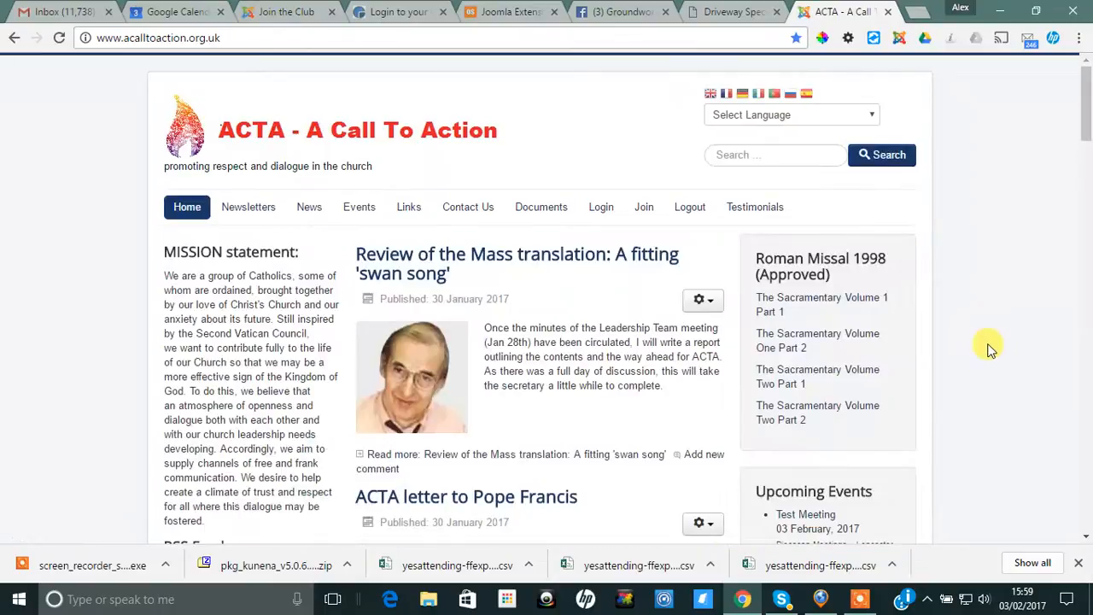
pyautogui.scroll(-3, 991, 347)
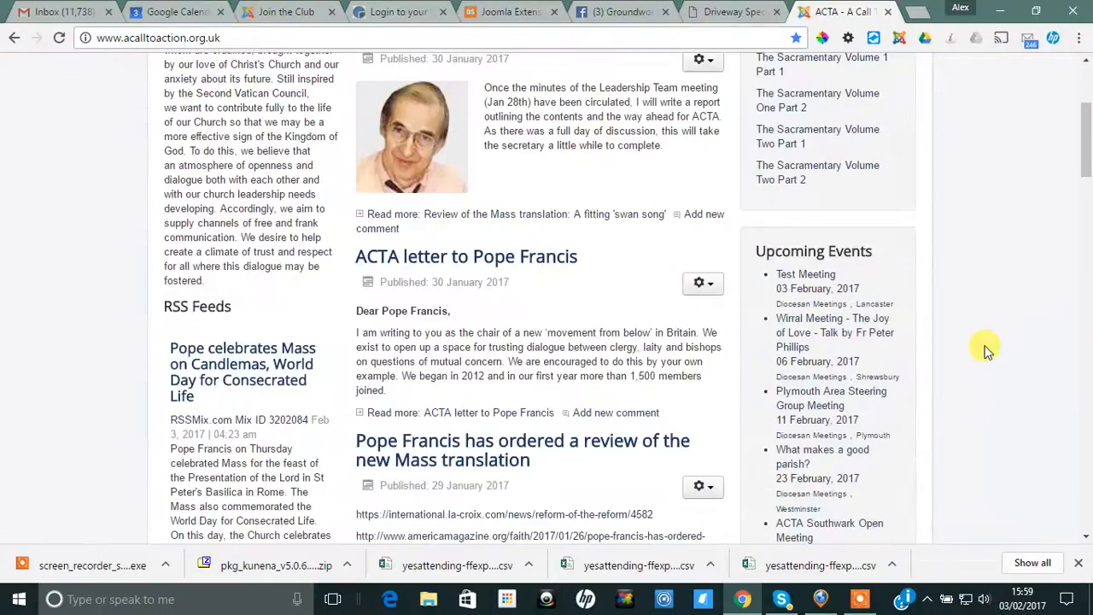
pyautogui.click(790, 279)
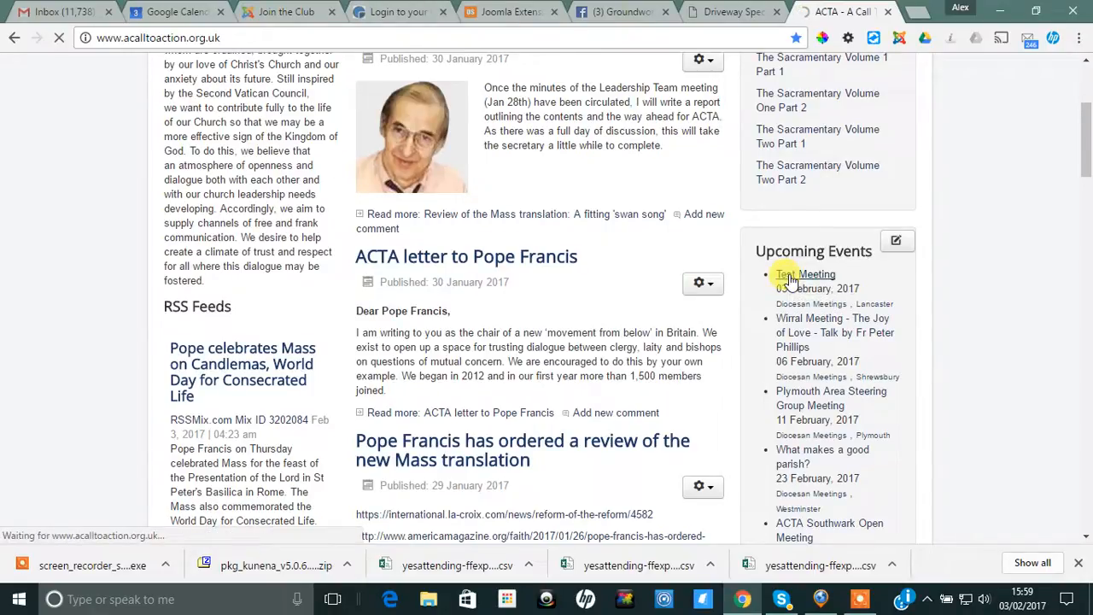
pyautogui.scroll(-2, 987, 359)
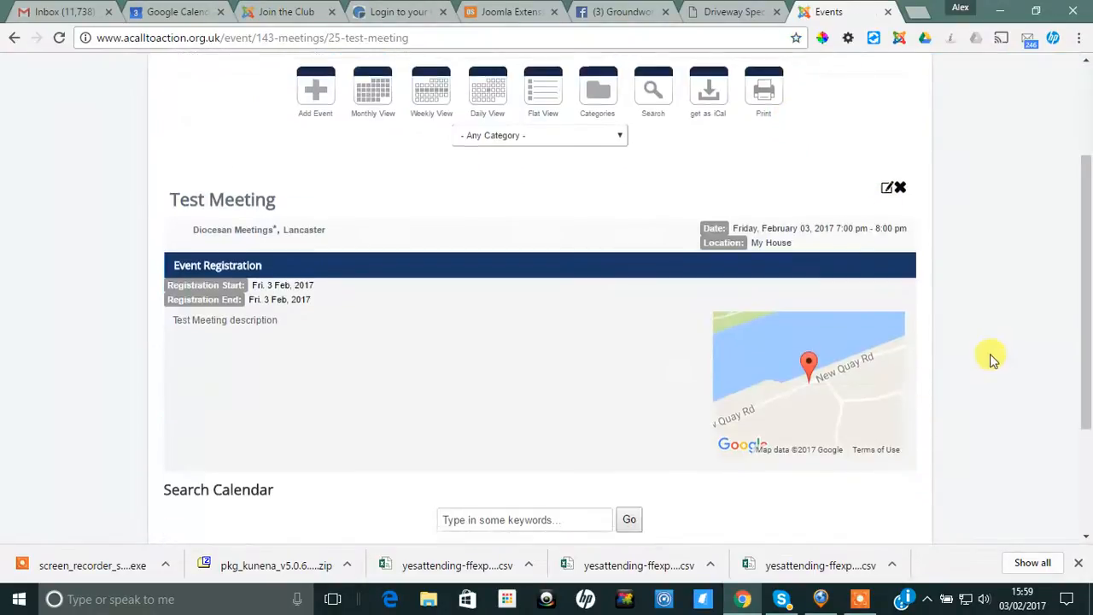
pyautogui.scroll(-1, 961, 364)
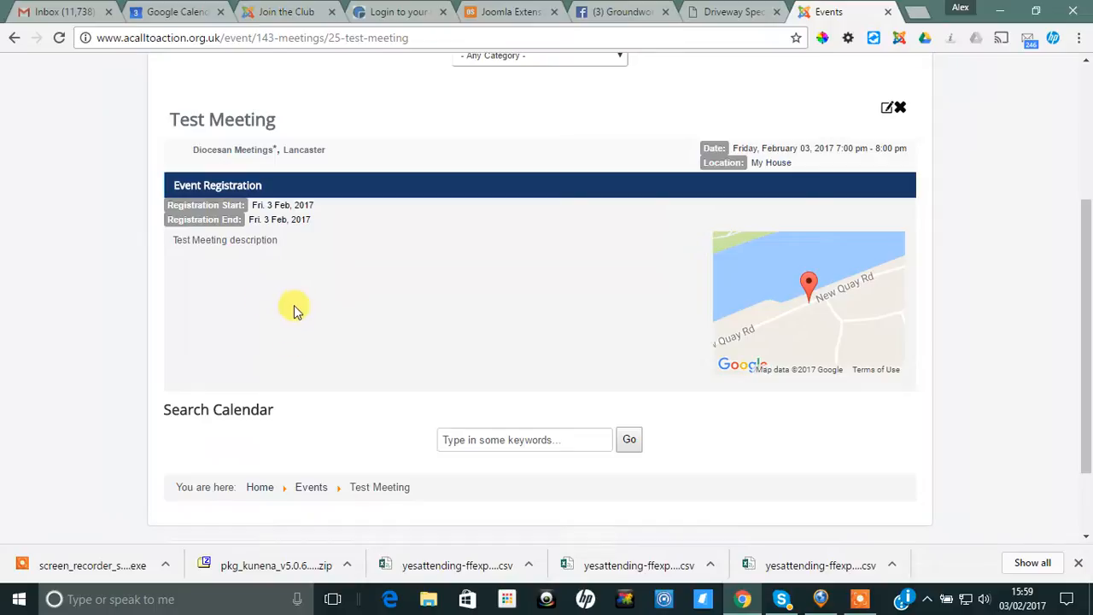
pyautogui.scroll(-2, 295, 308)
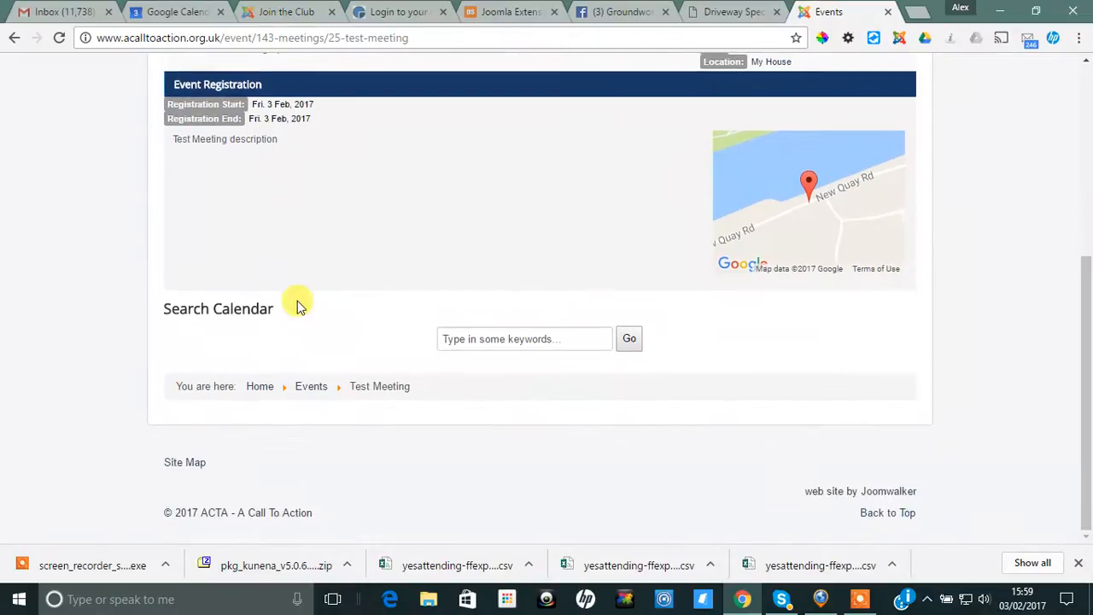
pyautogui.scroll(3, 298, 301)
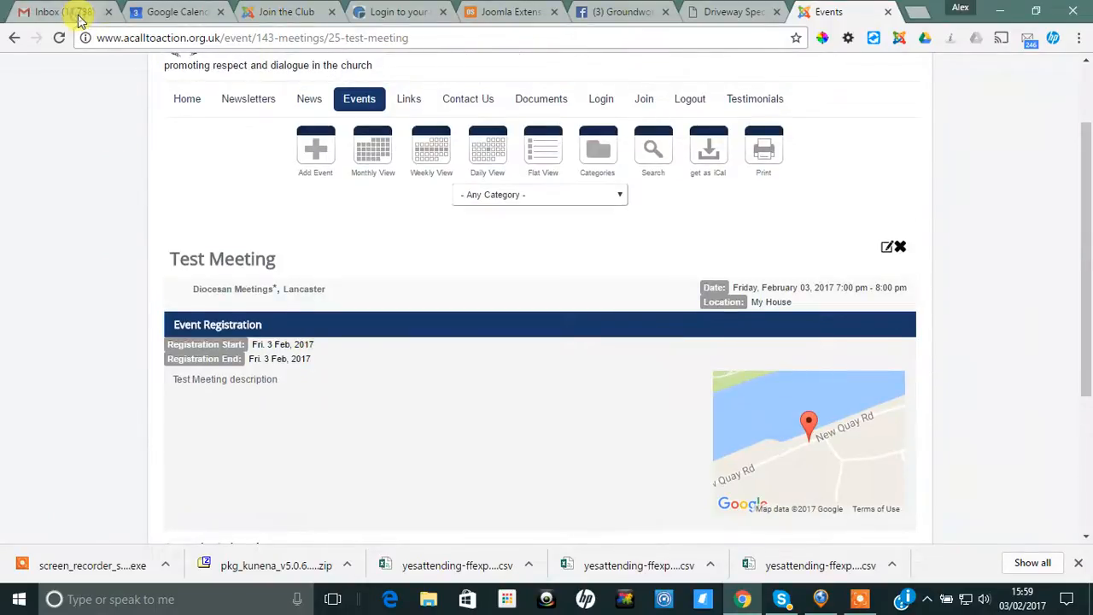
# Step: Switch to Gmail and open ACTA's "Your Event Has Been Added" e-mail, dismissing the Google Calendar reminder
pyautogui.click(79, 17)
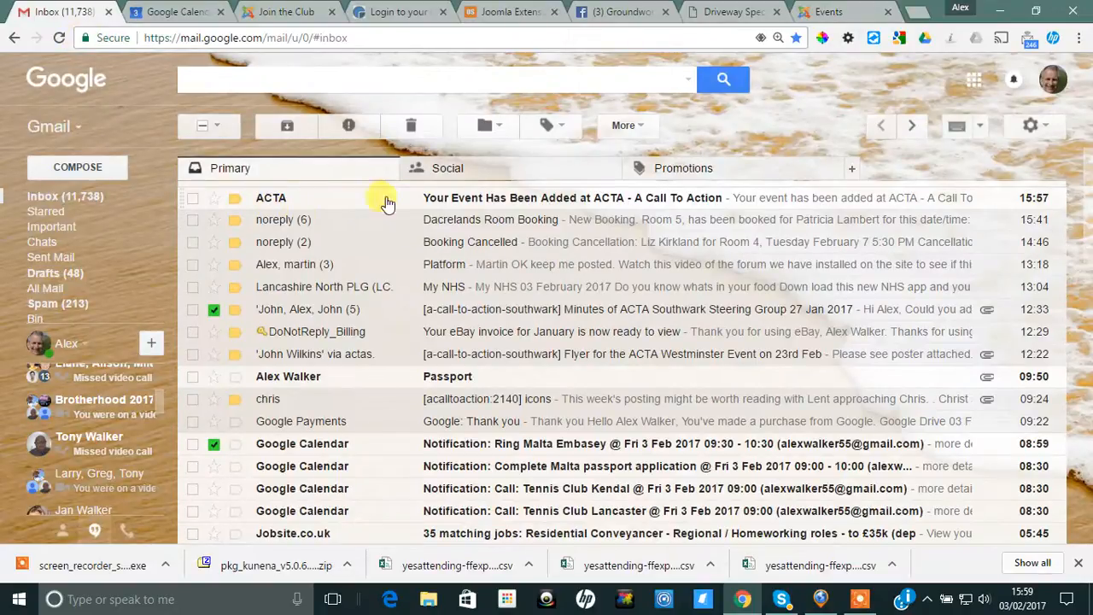
pyautogui.click(521, 207)
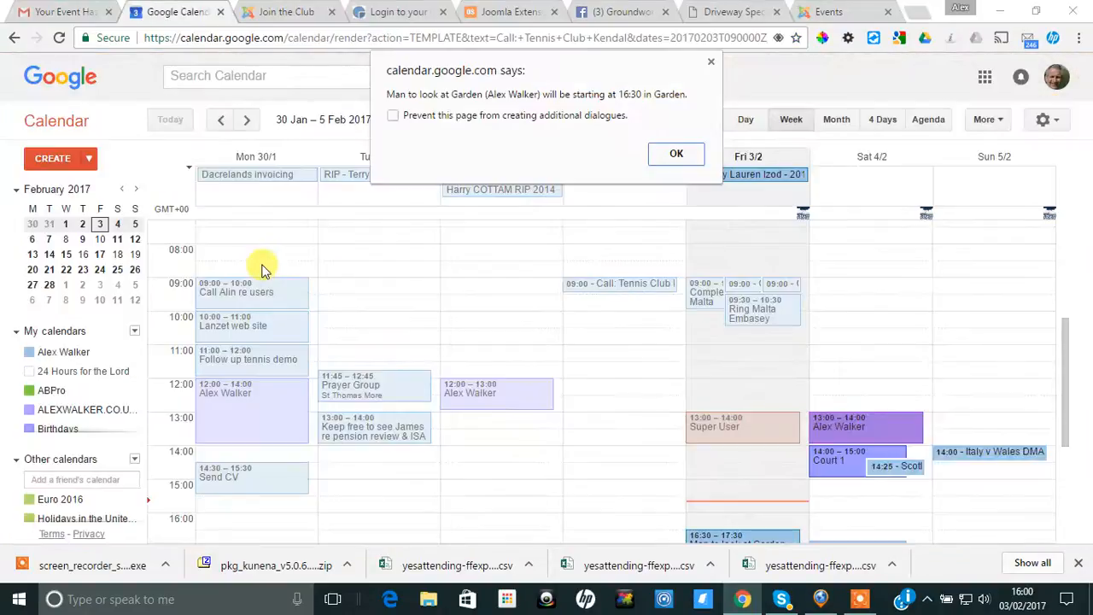
pyautogui.click(670, 156)
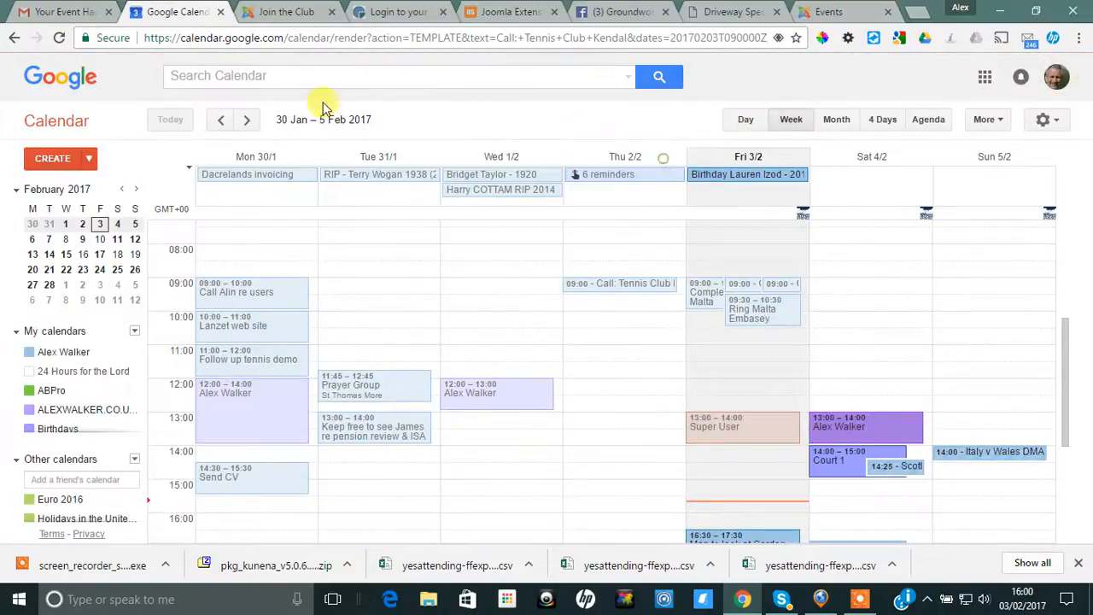
pyautogui.click(47, 13)
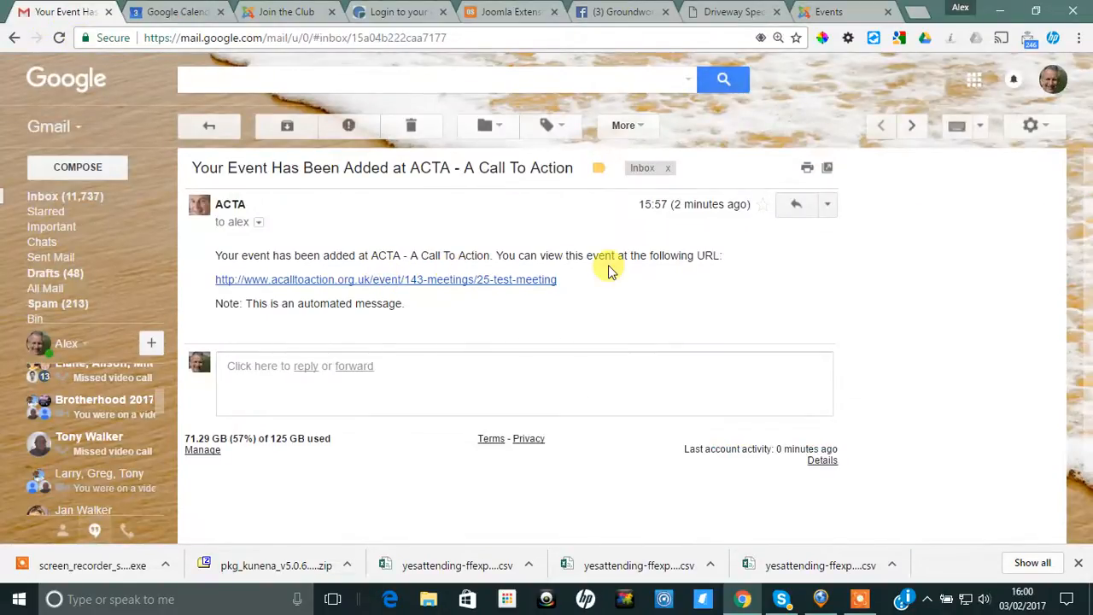
# Step: Follow the event link in the notification e-mail to review the Test Meeting page, and return to the Gmail inbox
pyautogui.click(393, 284)
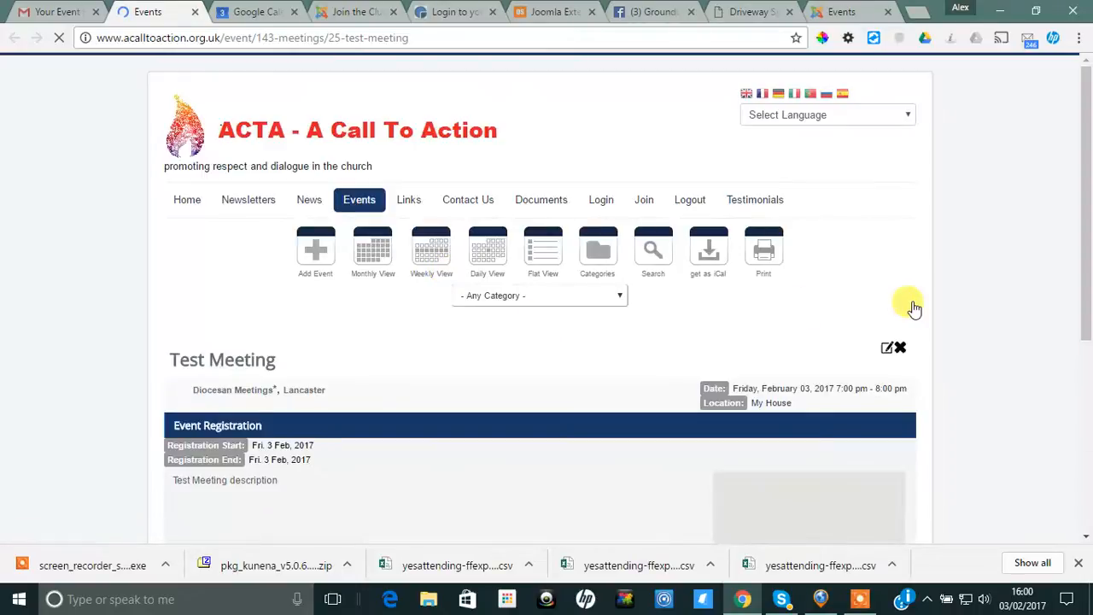
pyautogui.scroll(-3, 1072, 307)
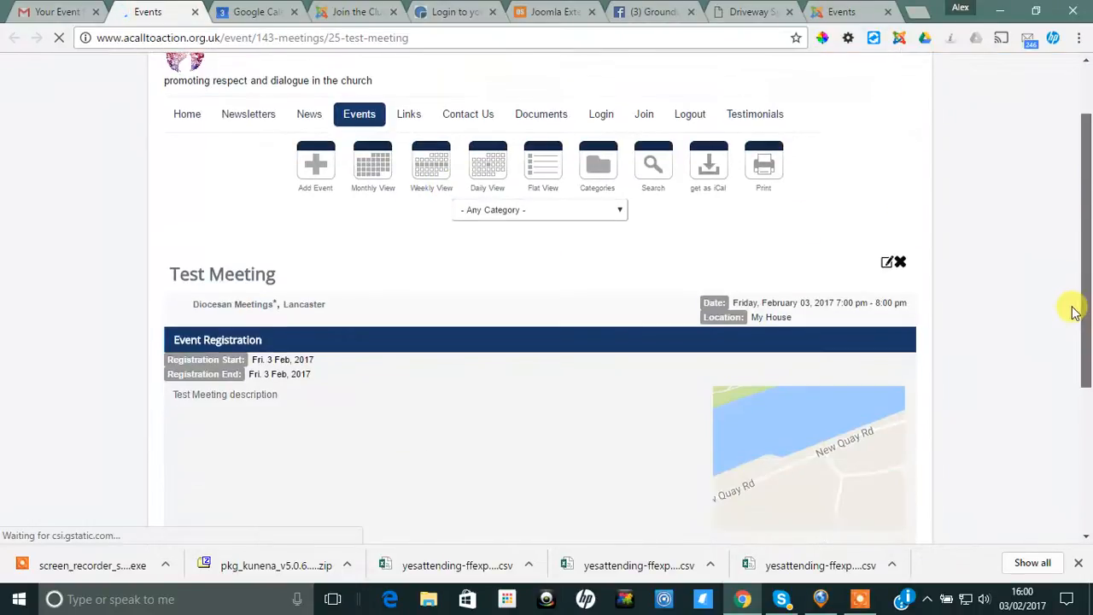
pyautogui.scroll(-2, 709, 419)
pyautogui.scroll(2, 562, 307)
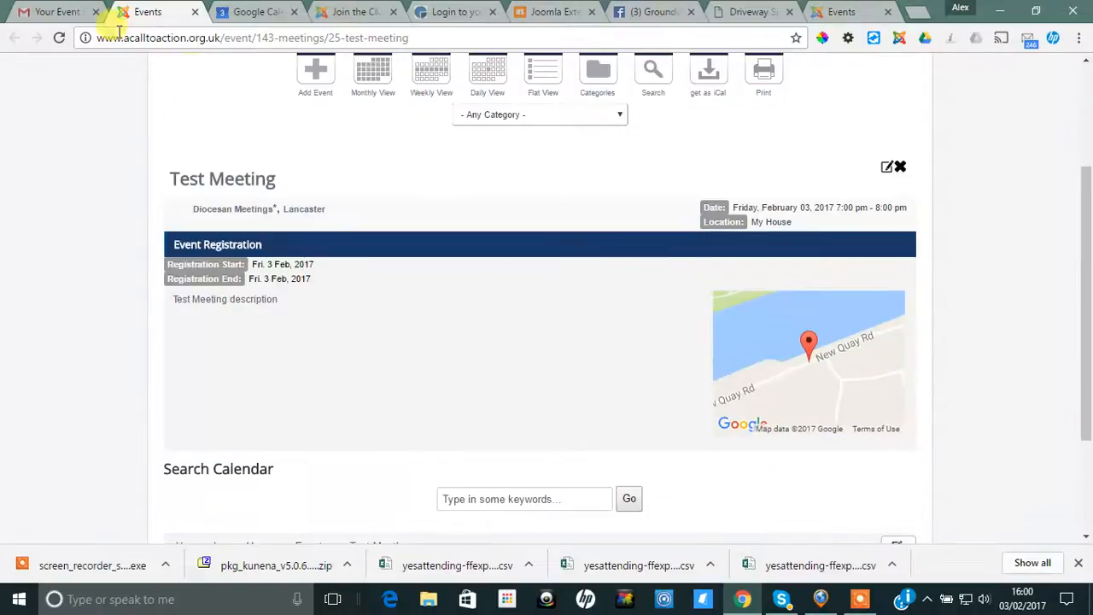
pyautogui.click(47, 12)
pyautogui.click(181, 124)
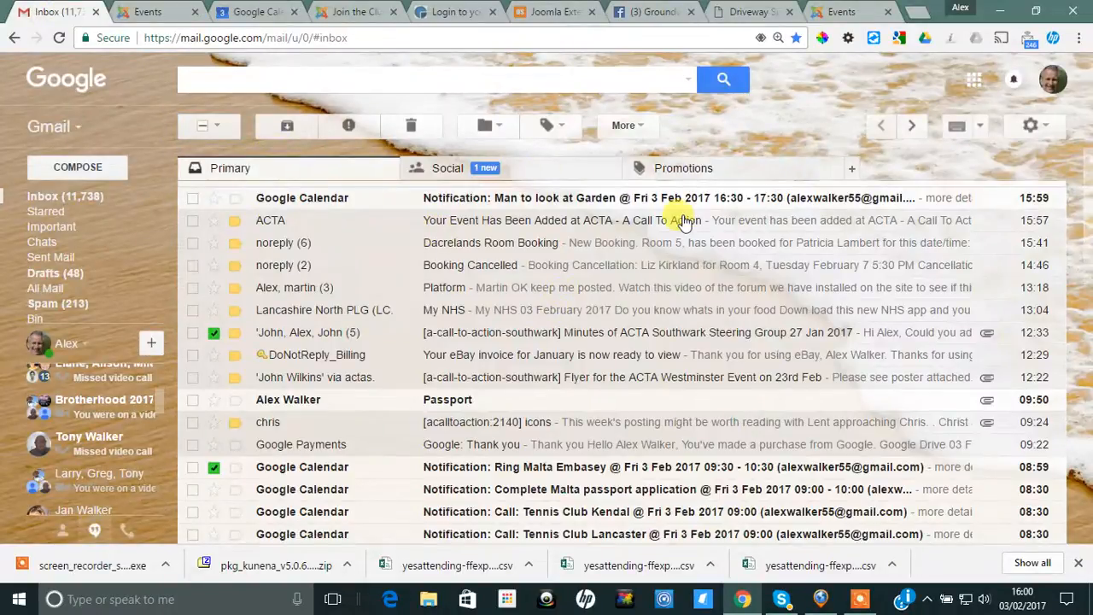
# Step: Switch back to the ACTA website, go to its home page and examine the Upcoming Events list
pyautogui.click(838, 12)
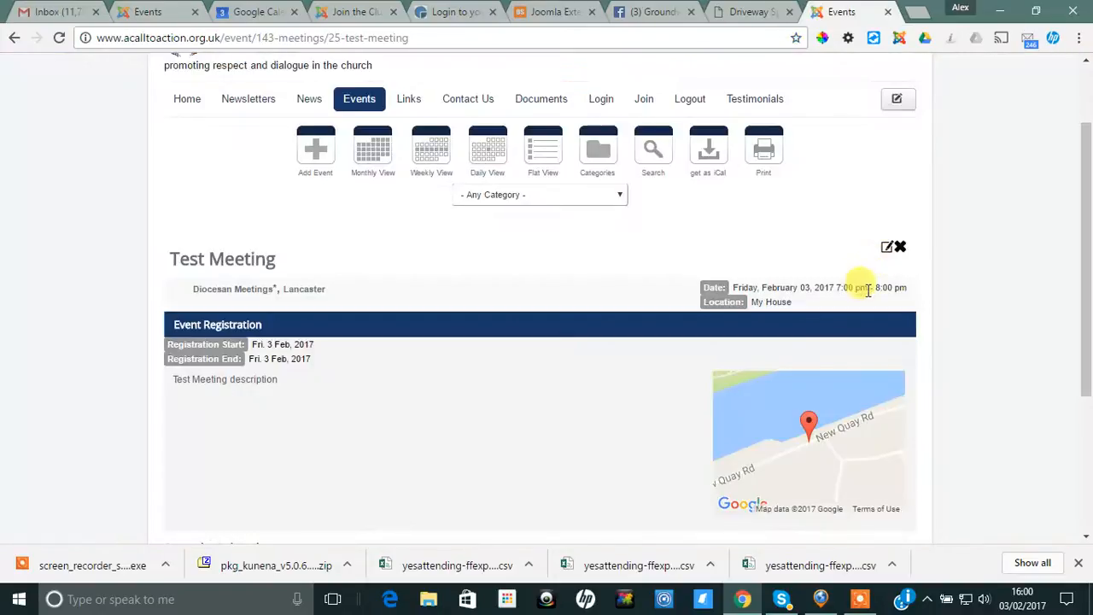
pyautogui.click(181, 99)
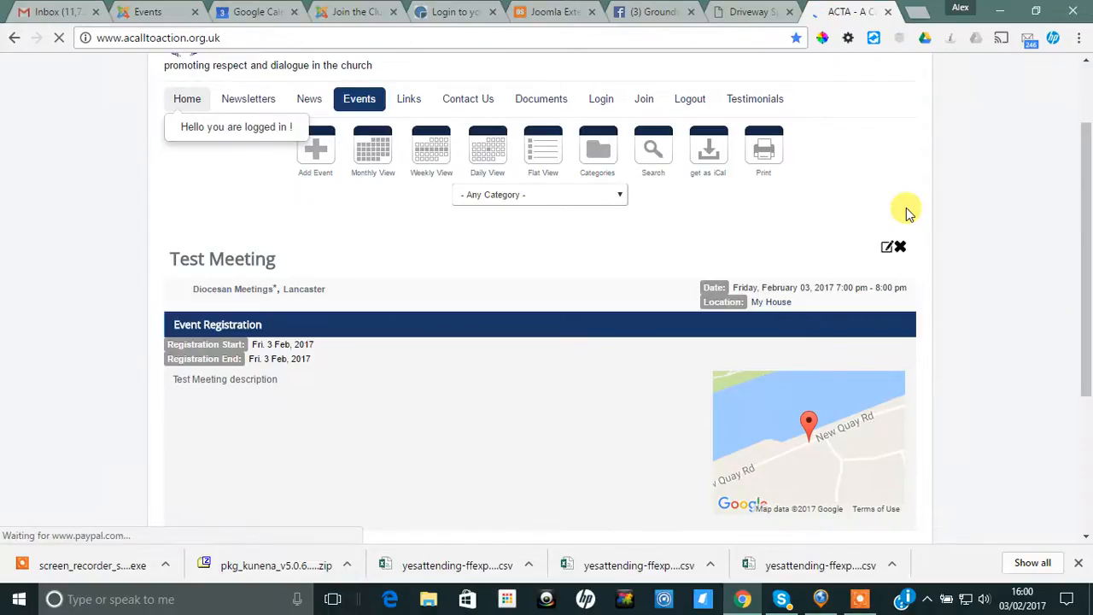
pyautogui.scroll(-2, 965, 417)
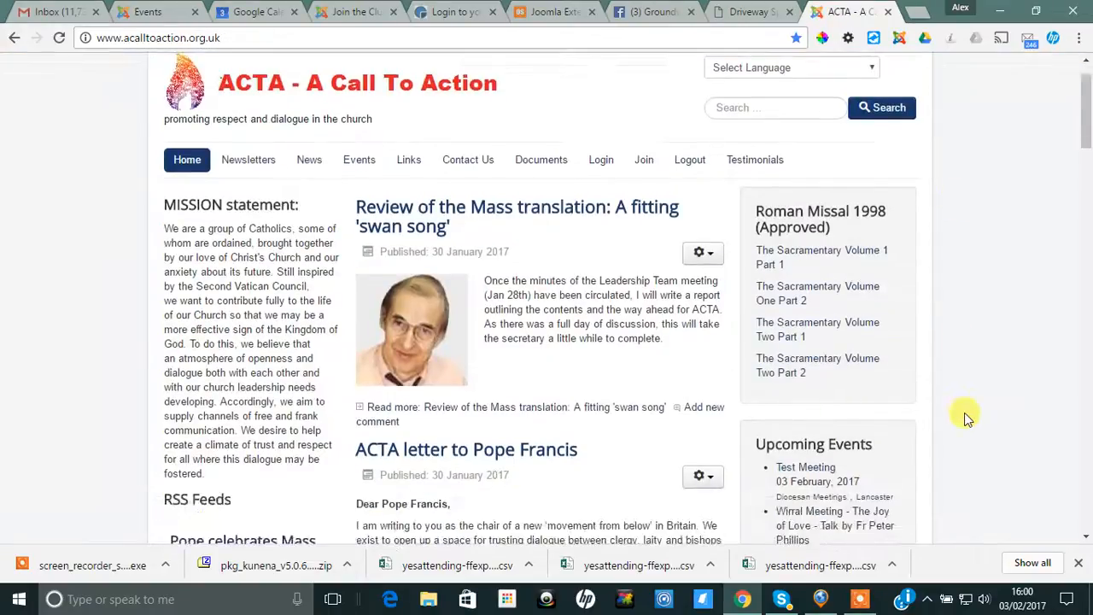
pyautogui.scroll(-5, 966, 417)
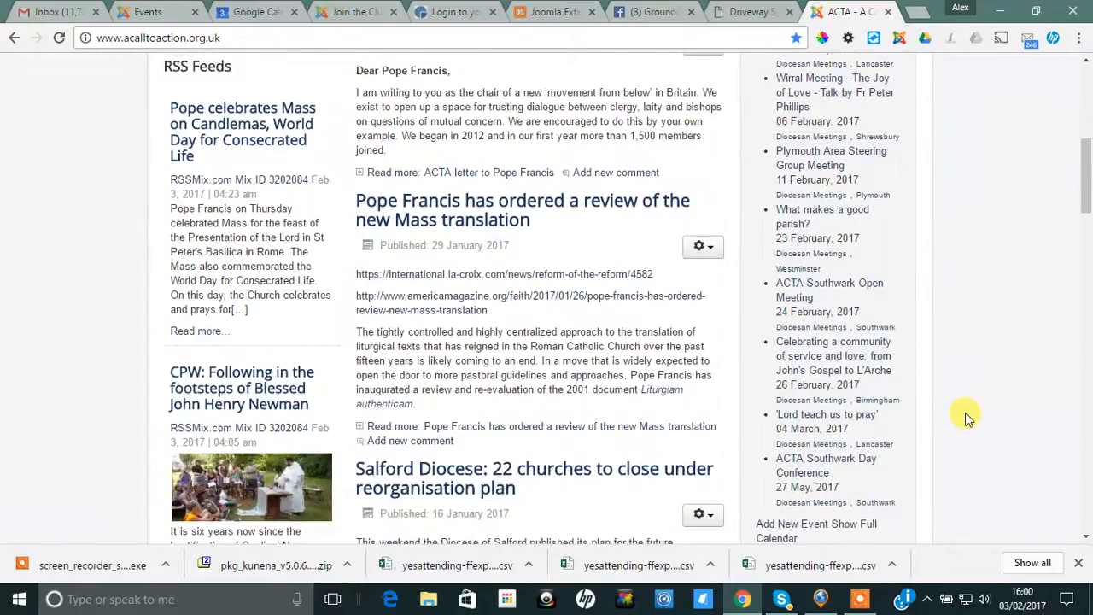
pyautogui.scroll(-1, 965, 418)
pyautogui.click(963, 420)
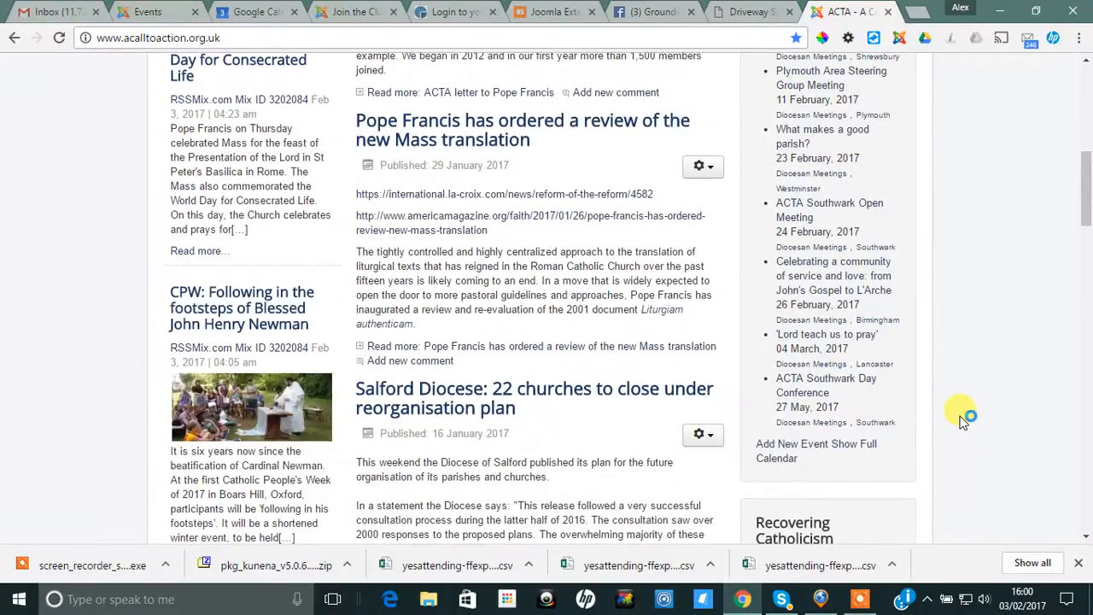
# Step: Log out of the ACTA website and view the public home page
pyautogui.scroll(6, 963, 420)
pyautogui.click(686, 137)
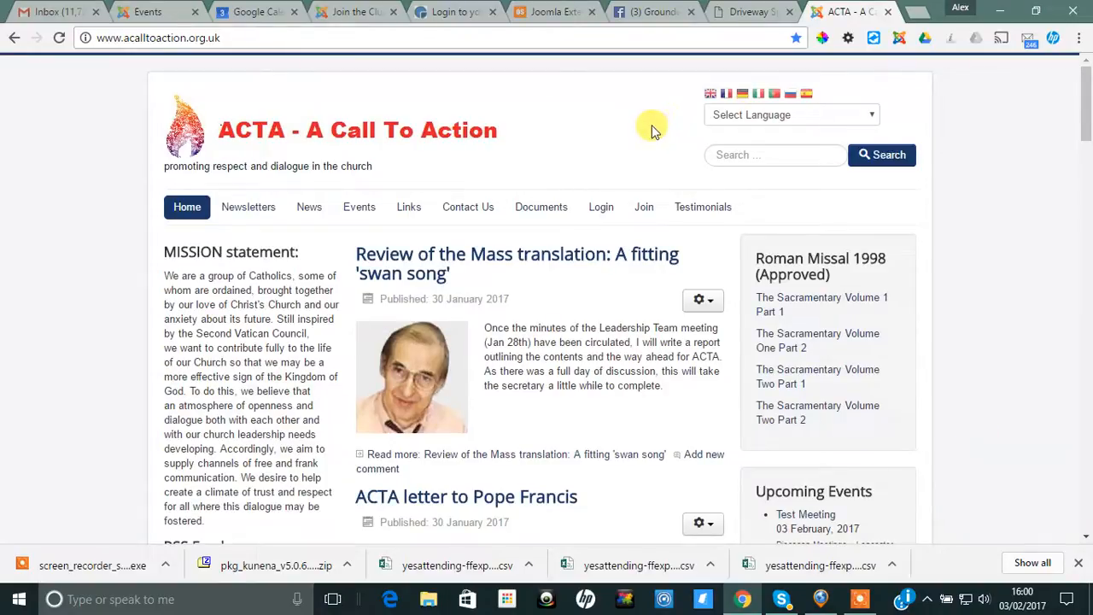
pyautogui.scroll(-1, 579, 166)
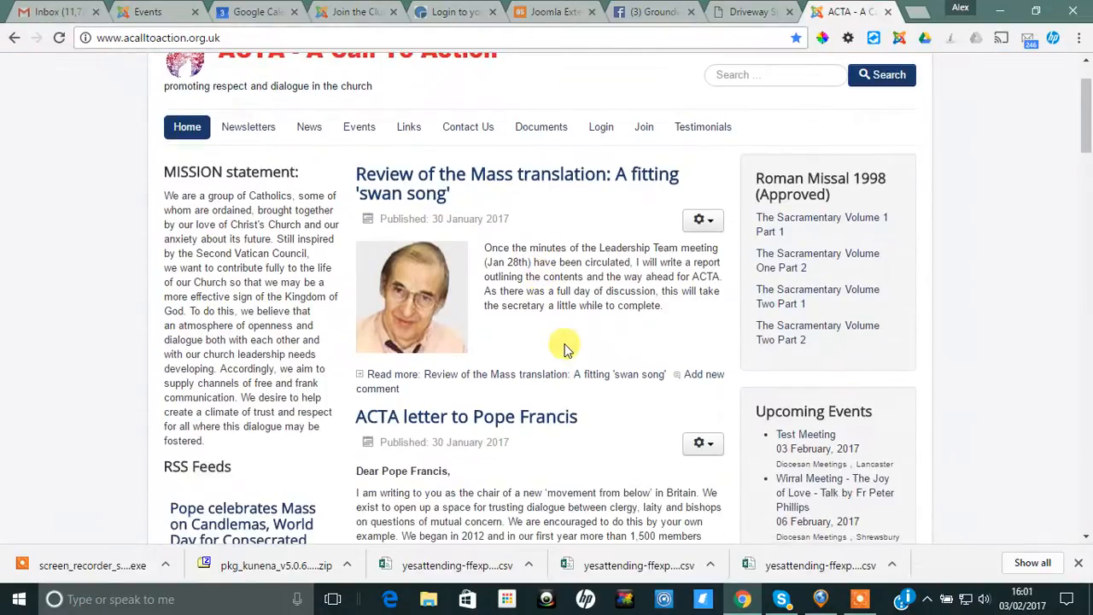